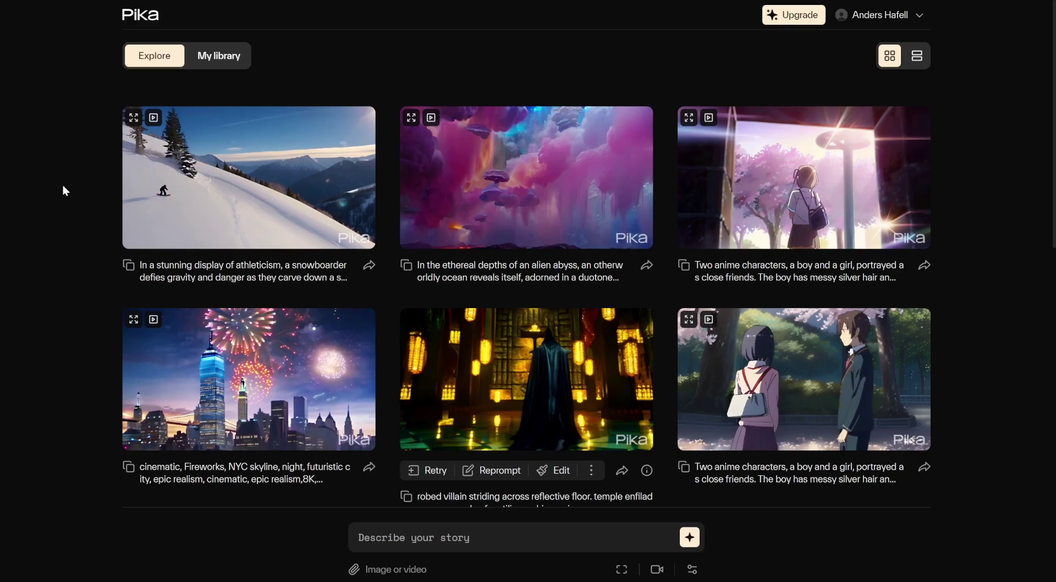
# - Browse the Explore gallery and examine the biking monkey and muscular raccoon clips together with their prompts
pyautogui.scroll(-7, 383, 243)
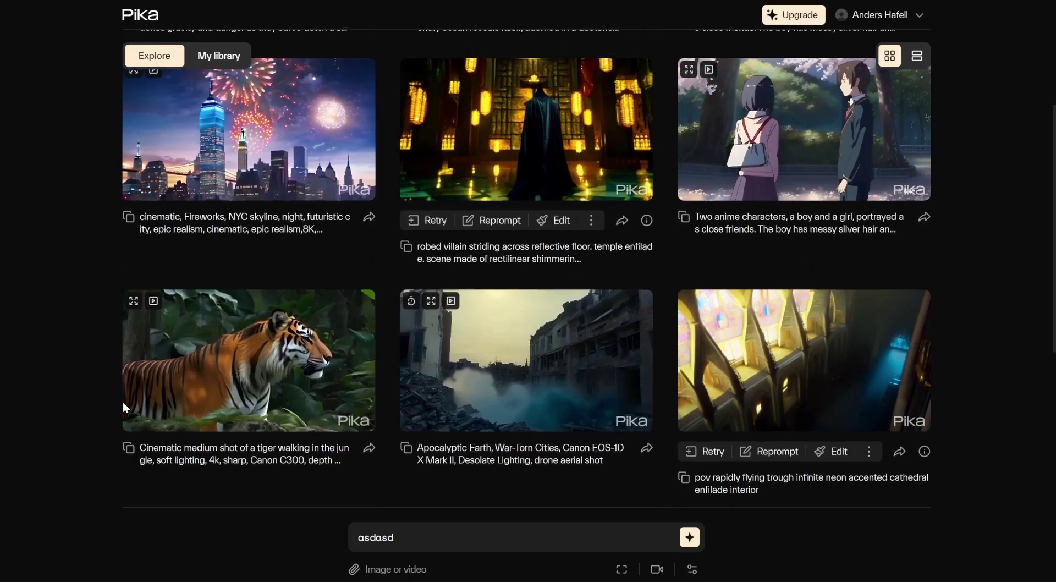
pyautogui.scroll(4, 123, 402)
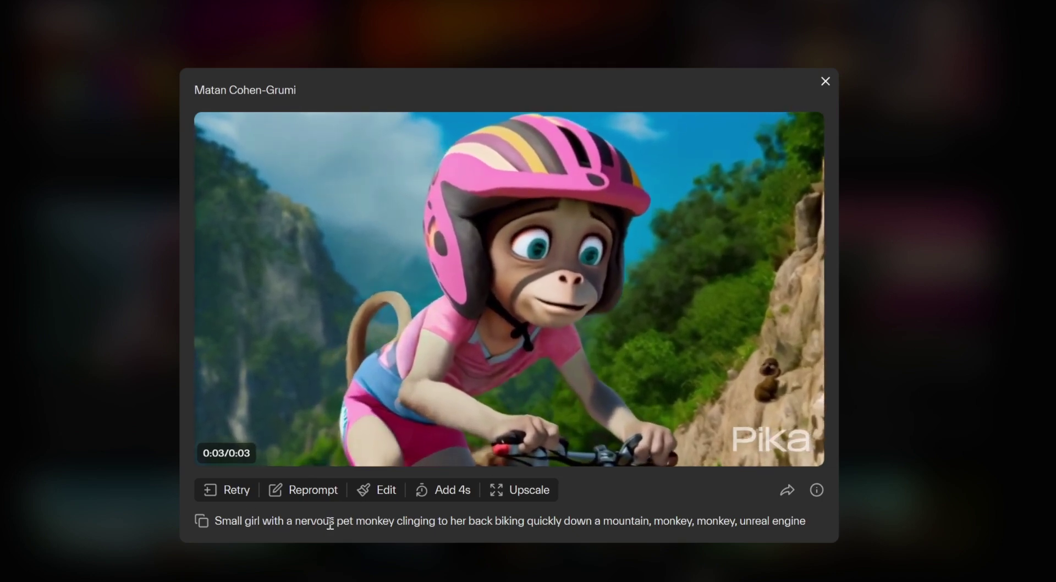
pyautogui.moveTo(354, 523); pyautogui.dragTo(478, 521)
pyautogui.click(578, 520)
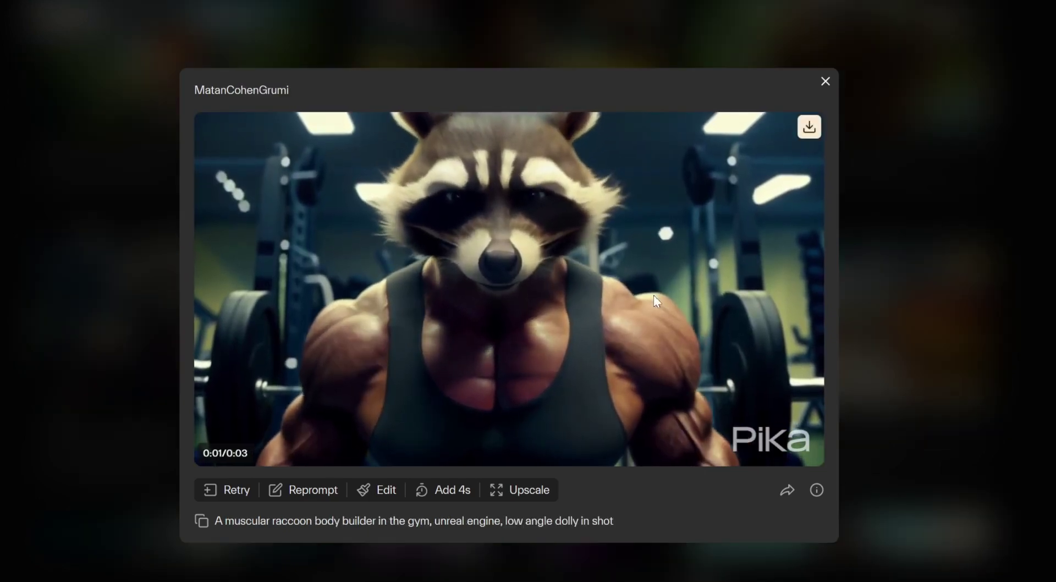
pyautogui.press('Escape')
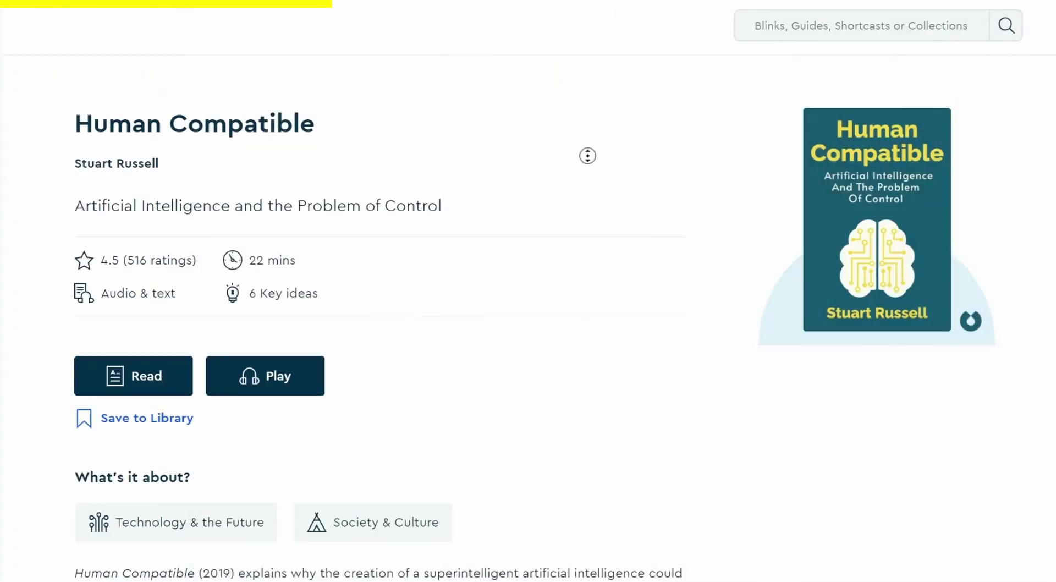
# - Switch to the Human Compatible book page and read its overview and introduction
pyautogui.scroll(-2, 590, 208)
pyautogui.scroll(-2, 591, 207)
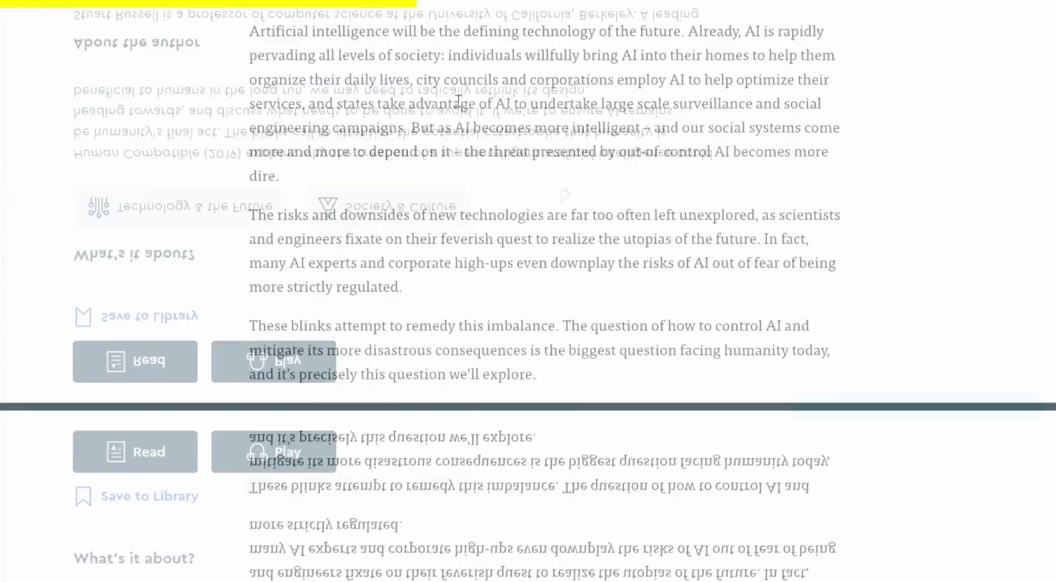
pyautogui.scroll(-3, 885, 187)
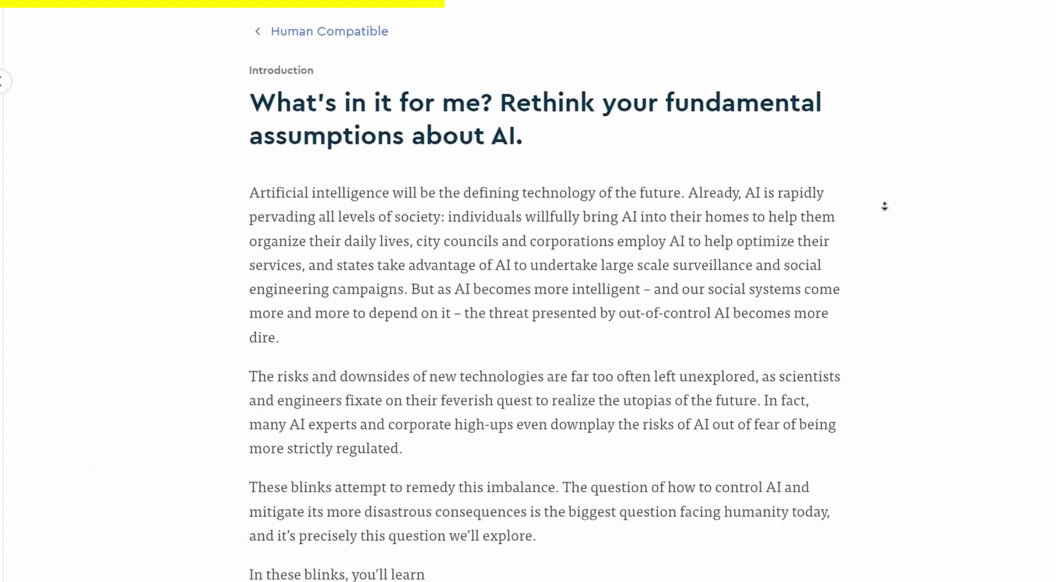
pyautogui.scroll(-4, 885, 211)
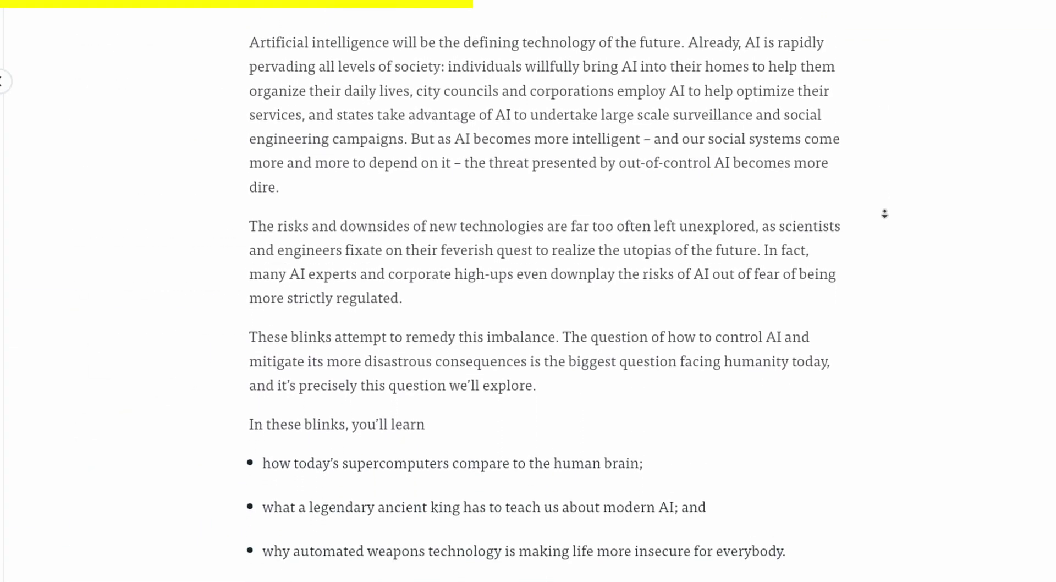
pyautogui.press('Escape')
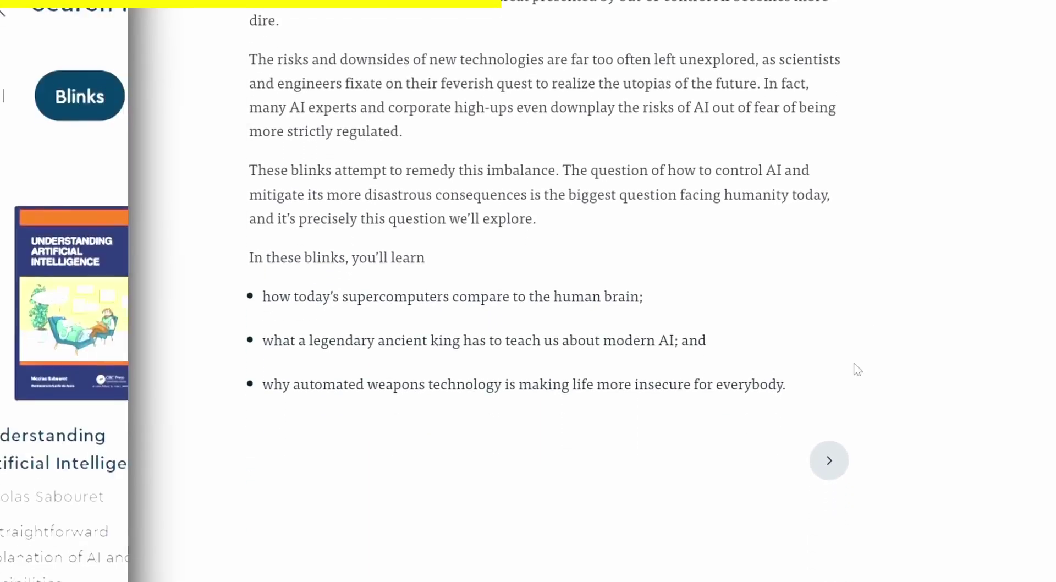
# - Look through the search results for books, collections and shortcasts about artificial intelligence
pyautogui.scroll(-3, 34, 274)
pyautogui.scroll(-4, 36, 275)
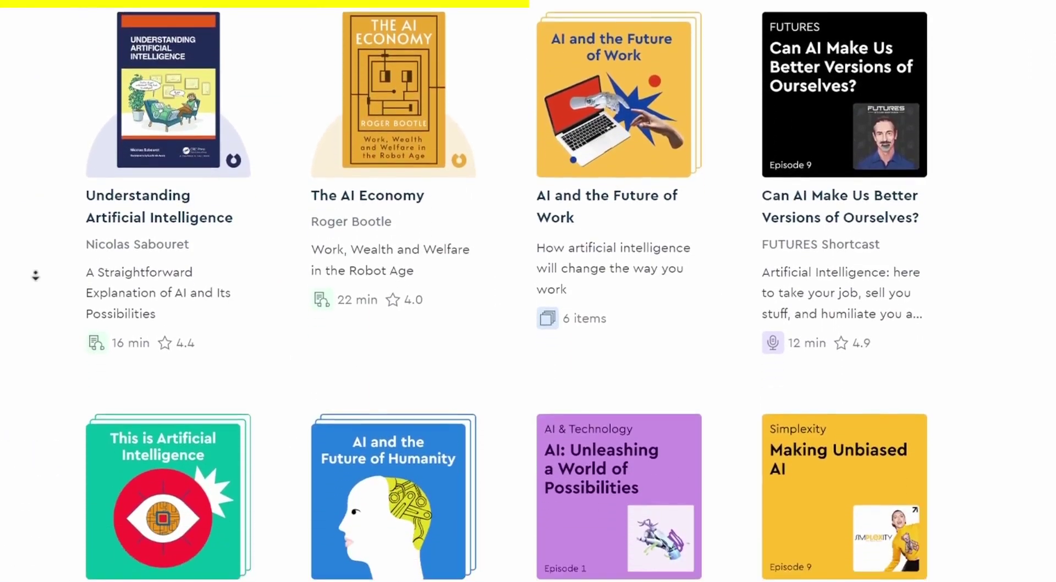
pyautogui.scroll(-4, 35, 275)
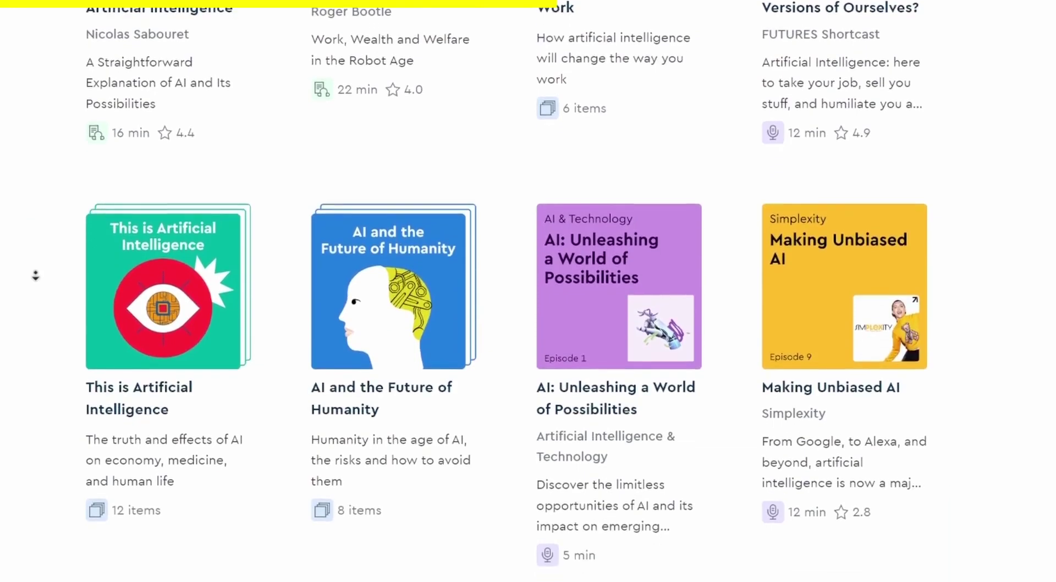
pyautogui.scroll(-4, 35, 275)
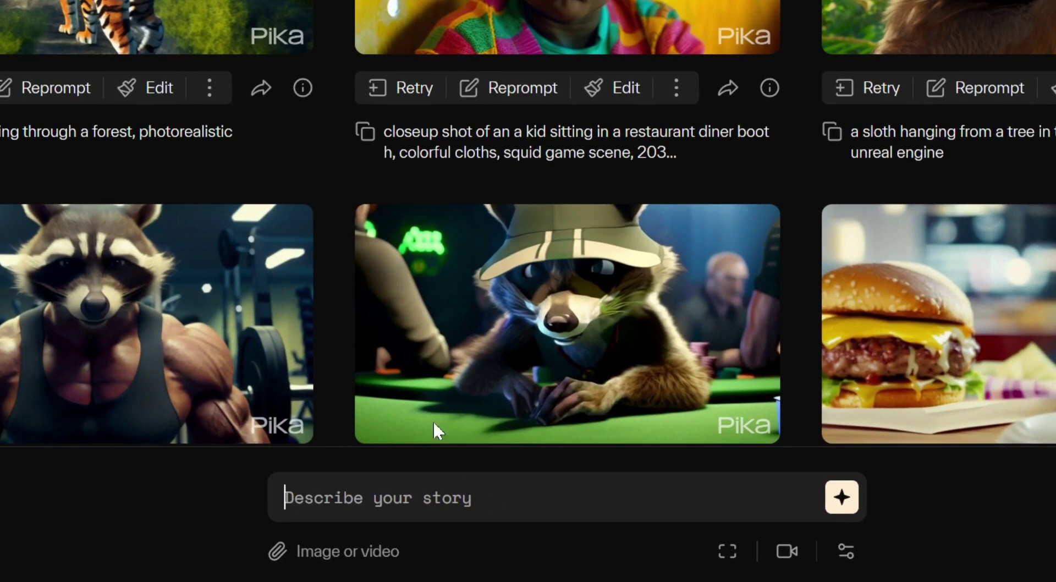
# - Switch back to Pika and retry the "A tiger walking through a forest, photorealistic" video
pyautogui.scroll(-2, 308, 230)
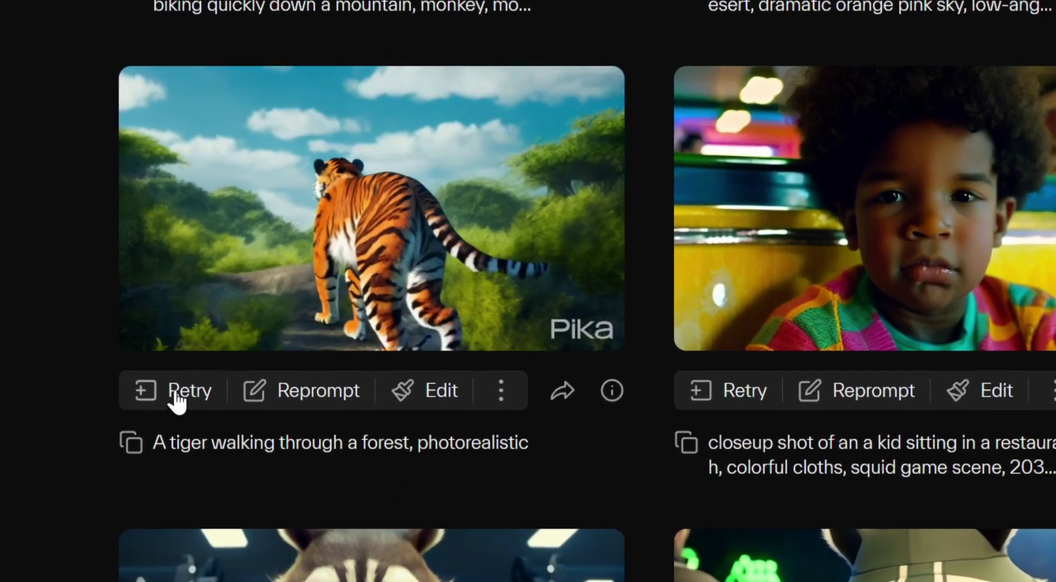
pyautogui.click(169, 399)
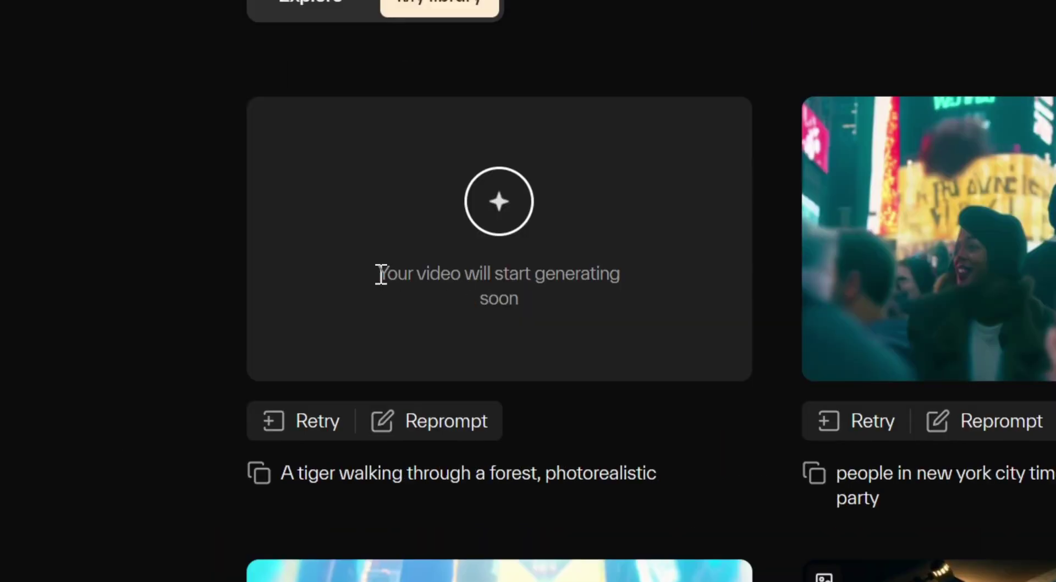
pyautogui.moveTo(478, 295); pyautogui.dragTo(561, 307)
pyautogui.click(599, 357)
pyautogui.scroll(-2, 665, 457)
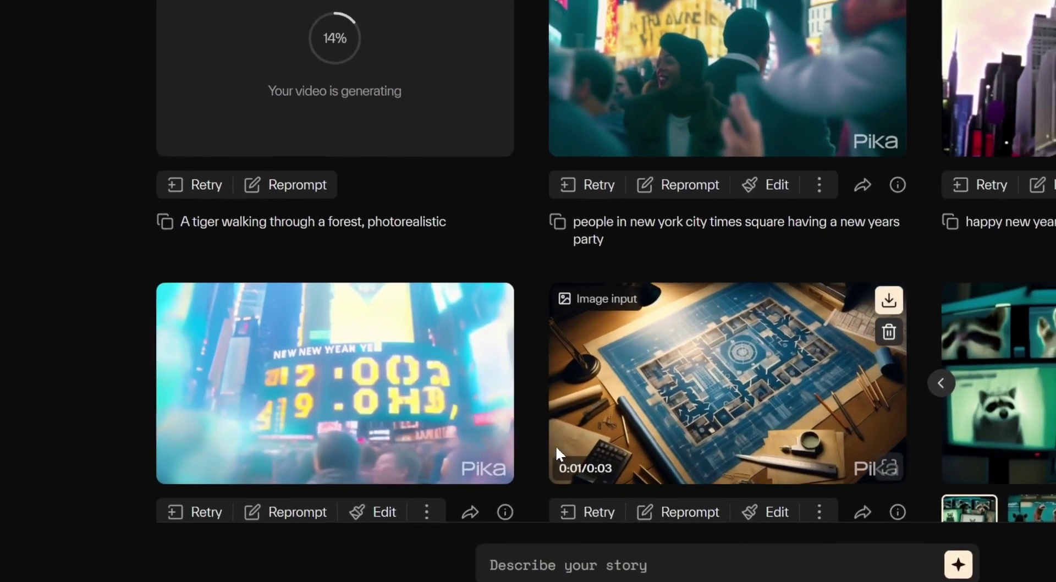
pyautogui.scroll(1, 523, 374)
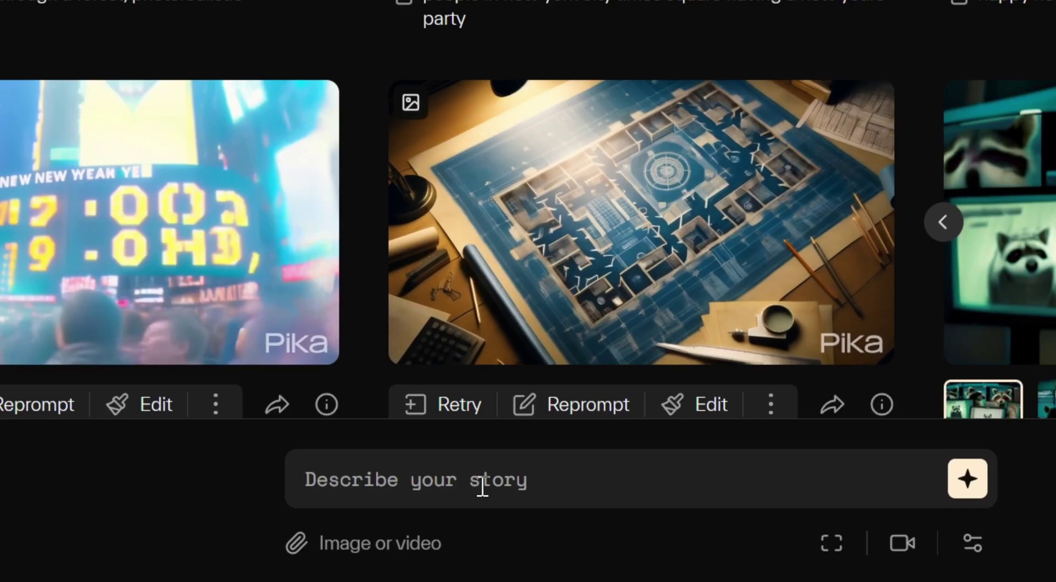
# - Generate a video from the prompt "Monkey eating a banana in style of cartoon"
pyautogui.click(482, 487)
pyautogui.write('Monkey eating a banana in style of cartoon')
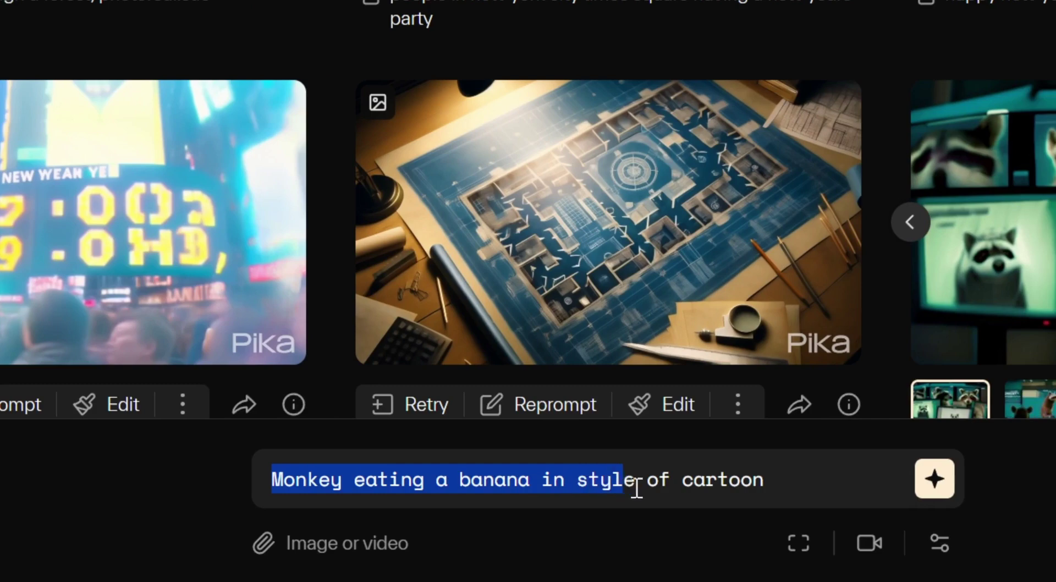
pyautogui.click(936, 491)
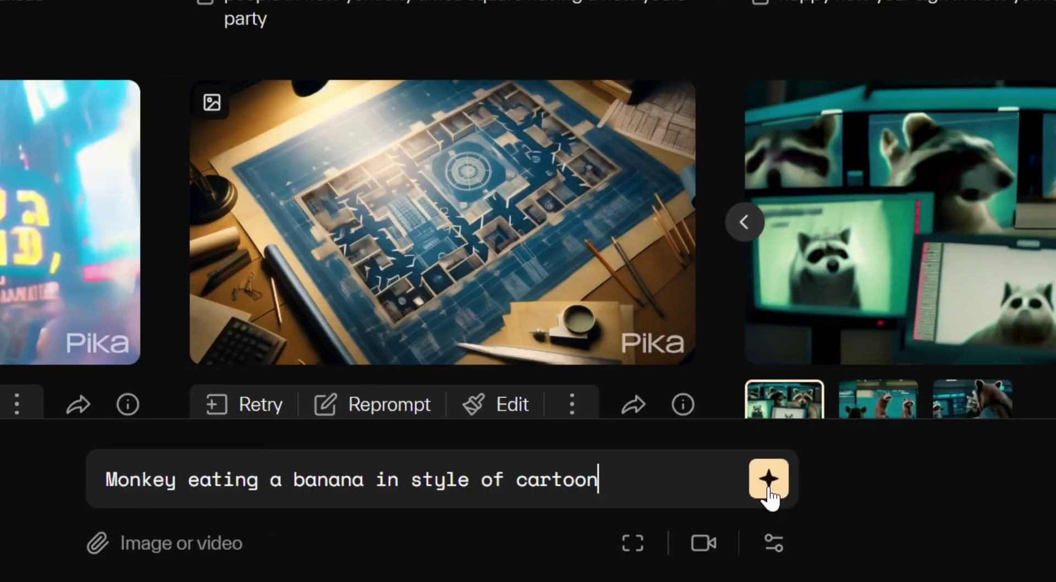
# - Generate two more banana-eating monkey videos, changing the style in the prompt to "3d render" and to "pixel art"
pyautogui.doubleClick(588, 483)
pyautogui.write('3d render')
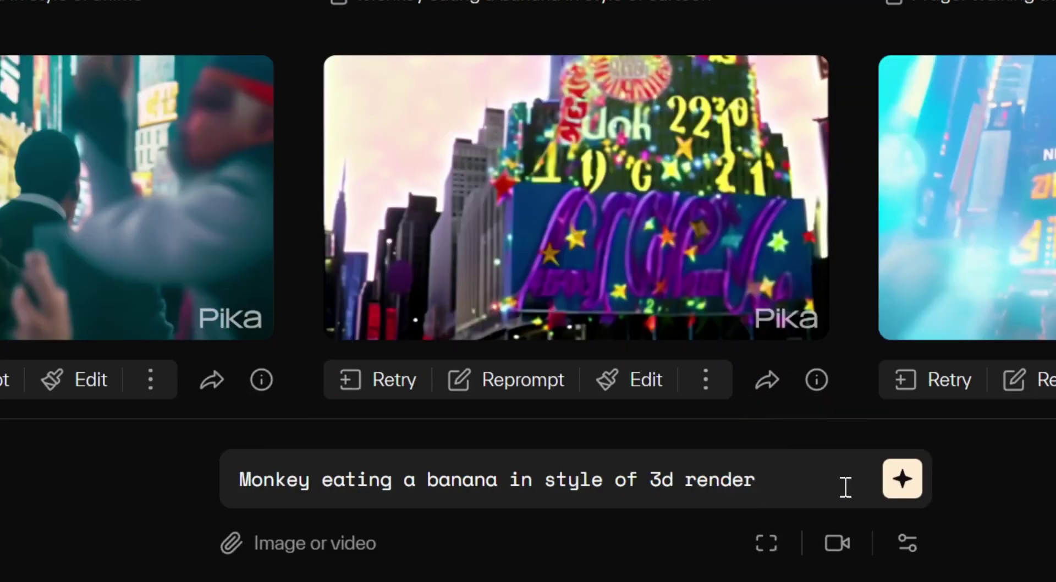
pyautogui.press('Return')
pyautogui.moveTo(838, 487); pyautogui.dragTo(654, 483)
pyautogui.write('pixel ar')
pyautogui.press('Return')
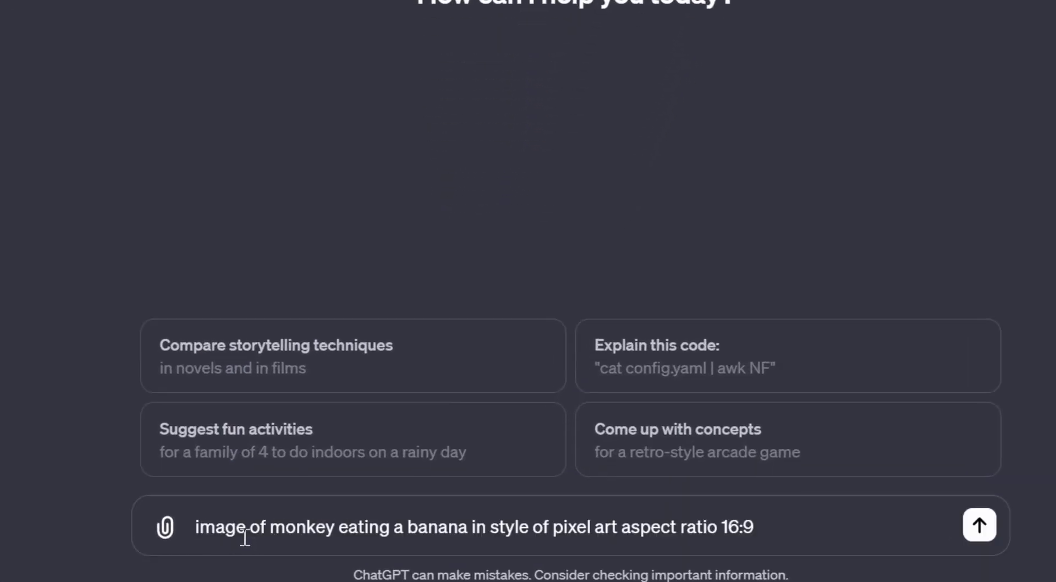
# - In ChatGPT, generate and download an "image of monkey eating a banana in style of pixel art aspect ratio 16:9"
pyautogui.press('Return')
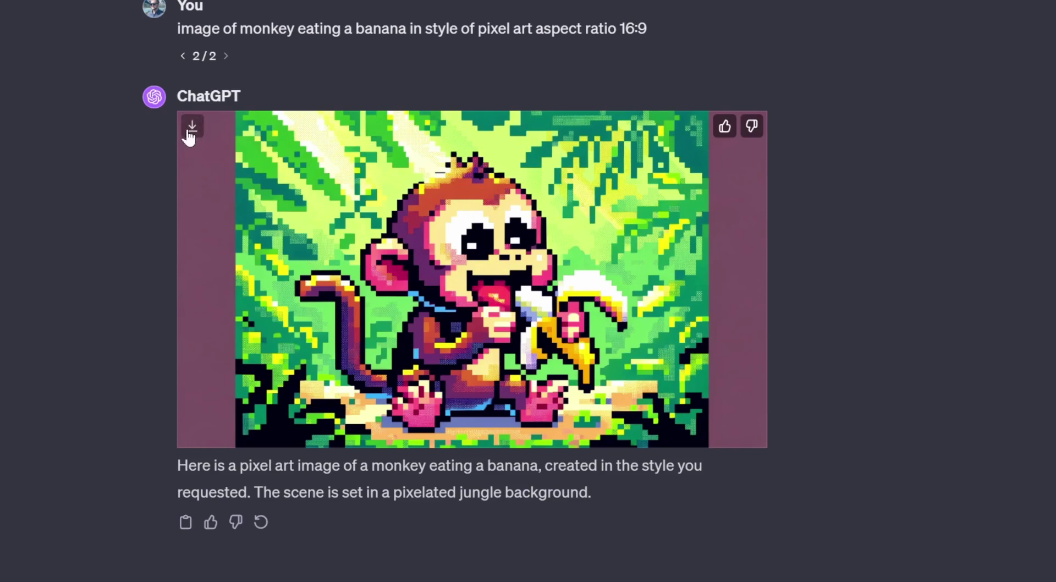
pyautogui.click(191, 127)
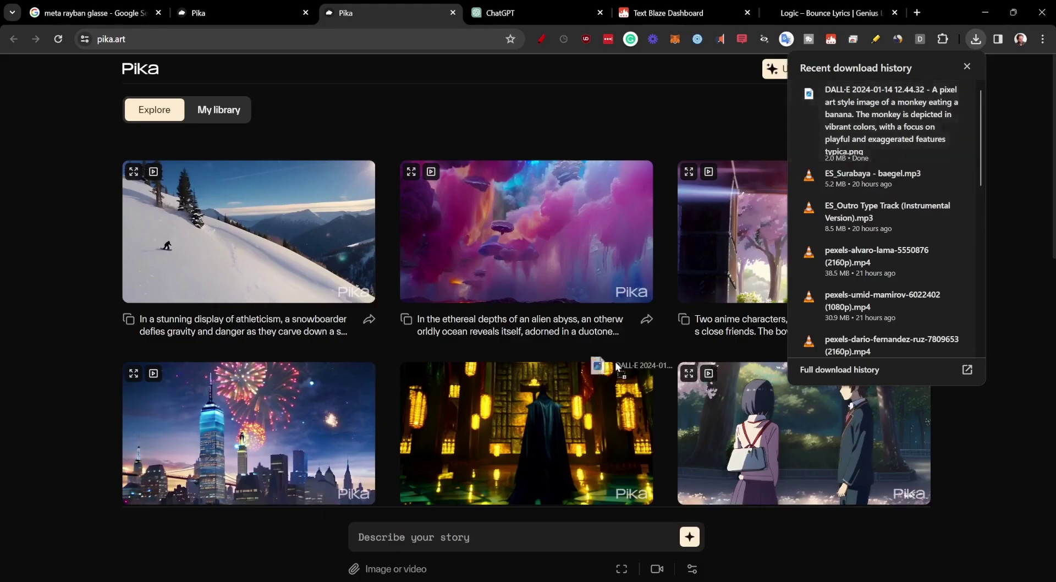
# - Attach the downloaded pixel art monkey image in Pika and enter the prompt "monkey eating banana"
pyautogui.moveTo(616, 367); pyautogui.dragTo(378, 558)
pyautogui.write('monkey eating banana')
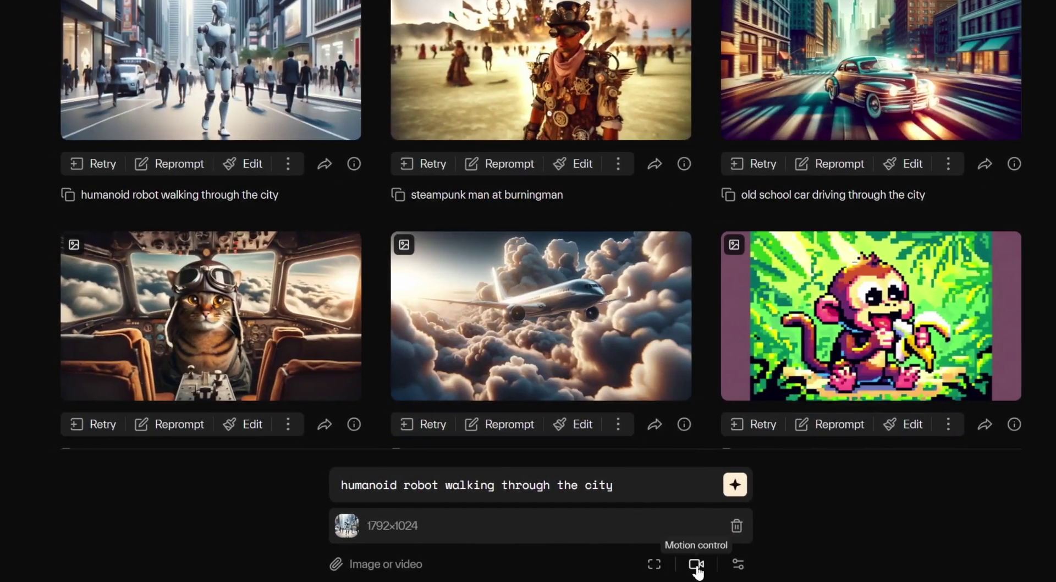
pyautogui.moveTo(948, 324)
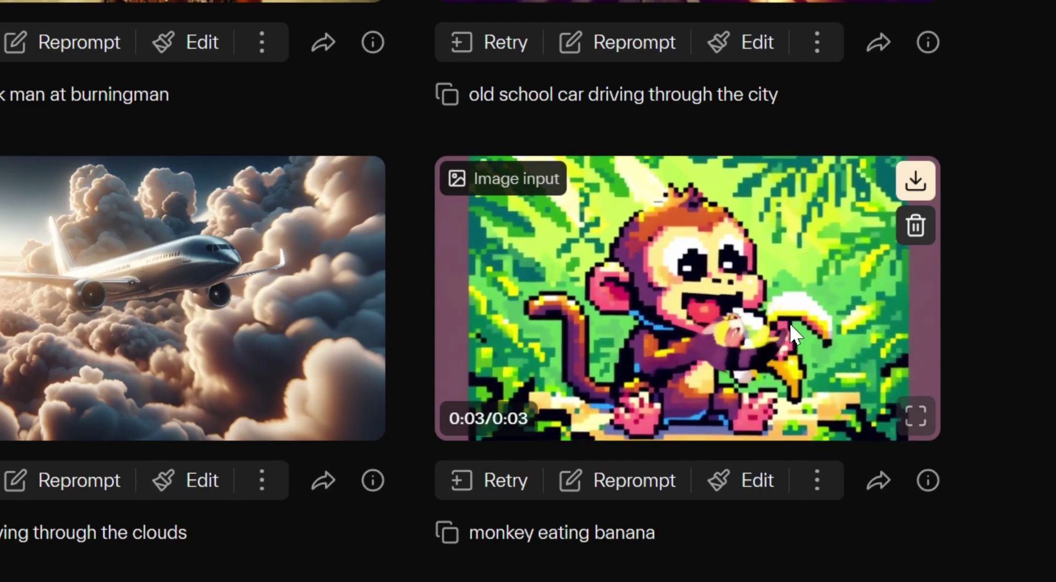
pyautogui.moveTo(314, 368)
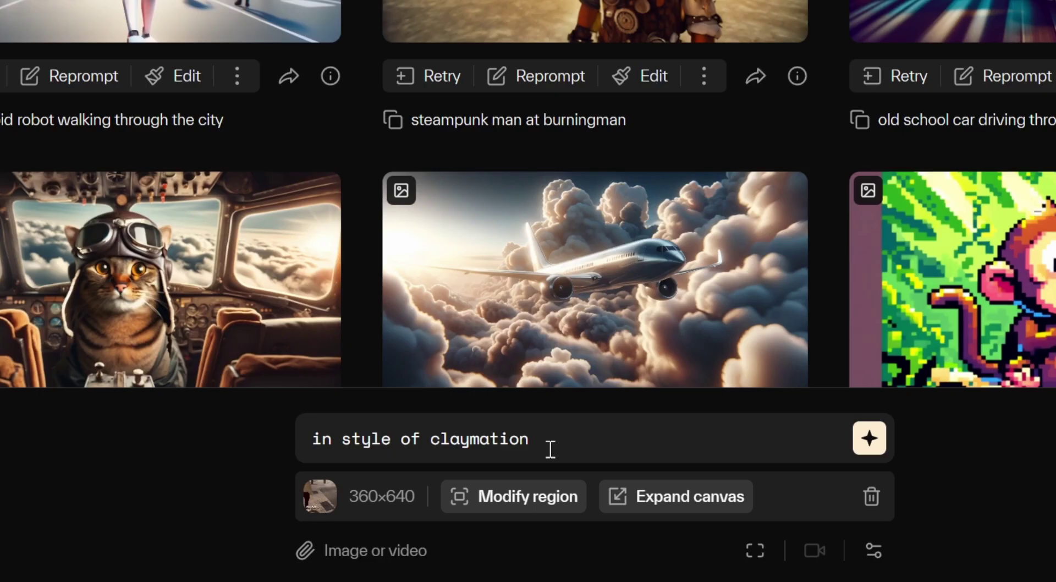
# - Generate a restyled version of the attached 360×640 video using the prompt "in style of claymation"
pyautogui.moveTo(380, 462); pyautogui.dragTo(315, 448)
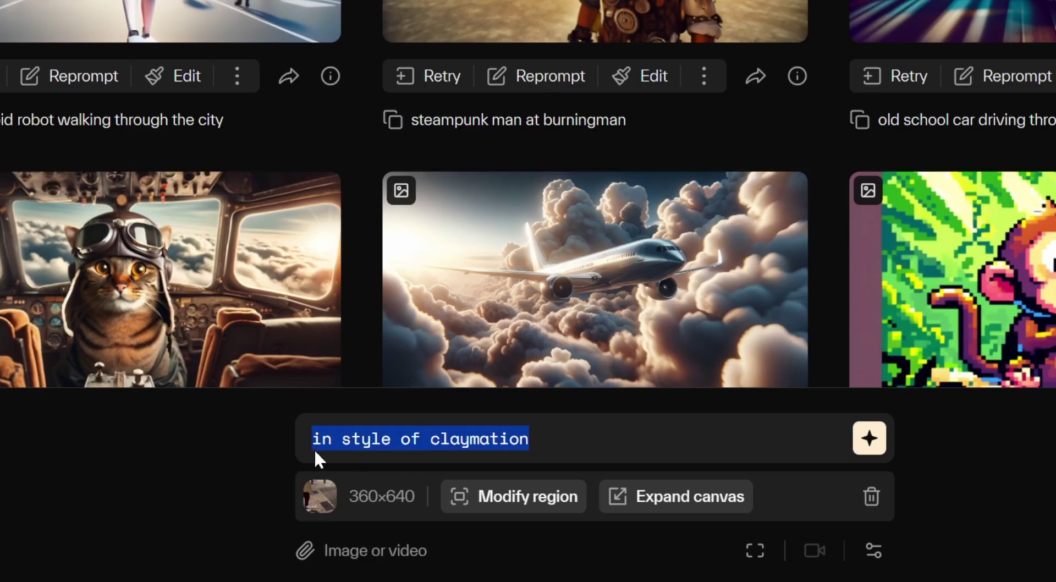
pyautogui.click(572, 445)
pyautogui.click(868, 440)
pyautogui.moveTo(529, 440); pyautogui.dragTo(421, 449)
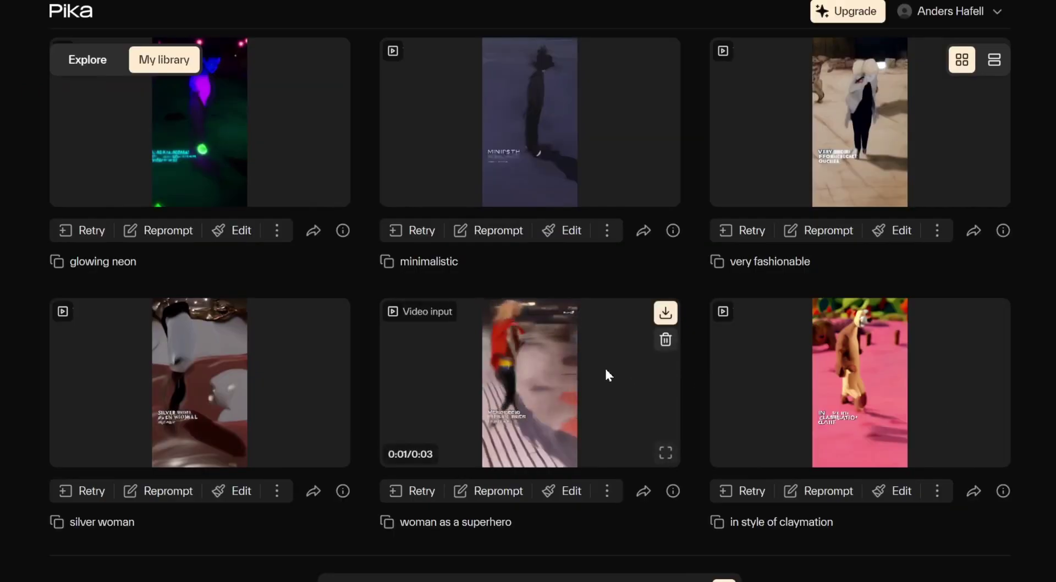
# - Review the library's restyled videos, including the woman in a super hero outfit and the superhero man, and the earlier clips
pyautogui.moveTo(272, 390)
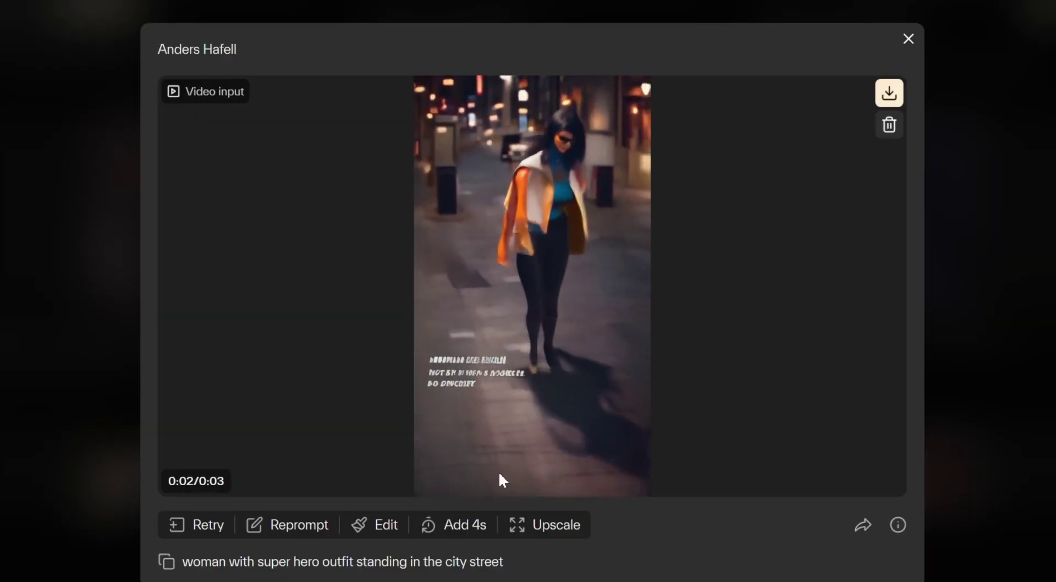
pyautogui.moveTo(182, 562); pyautogui.dragTo(559, 556)
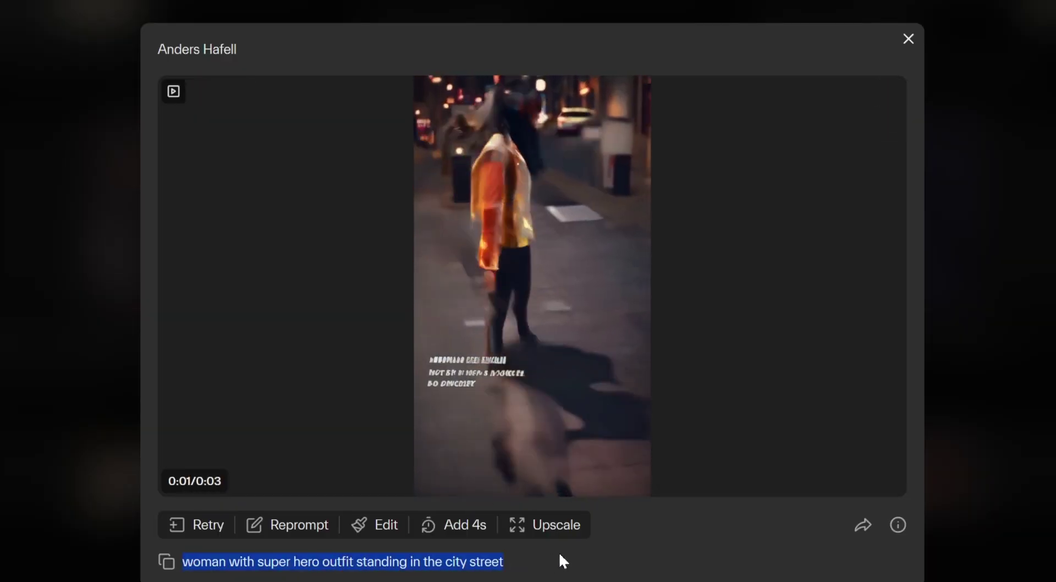
pyautogui.click(651, 546)
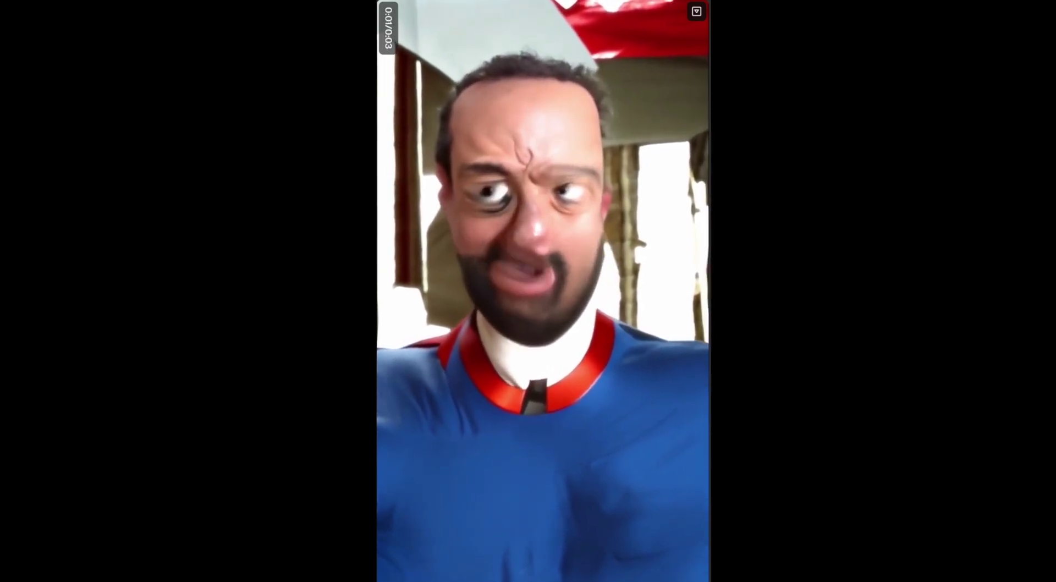
pyautogui.press('Escape')
pyautogui.scroll(3, 431, 369)
pyautogui.scroll(8, 497, 276)
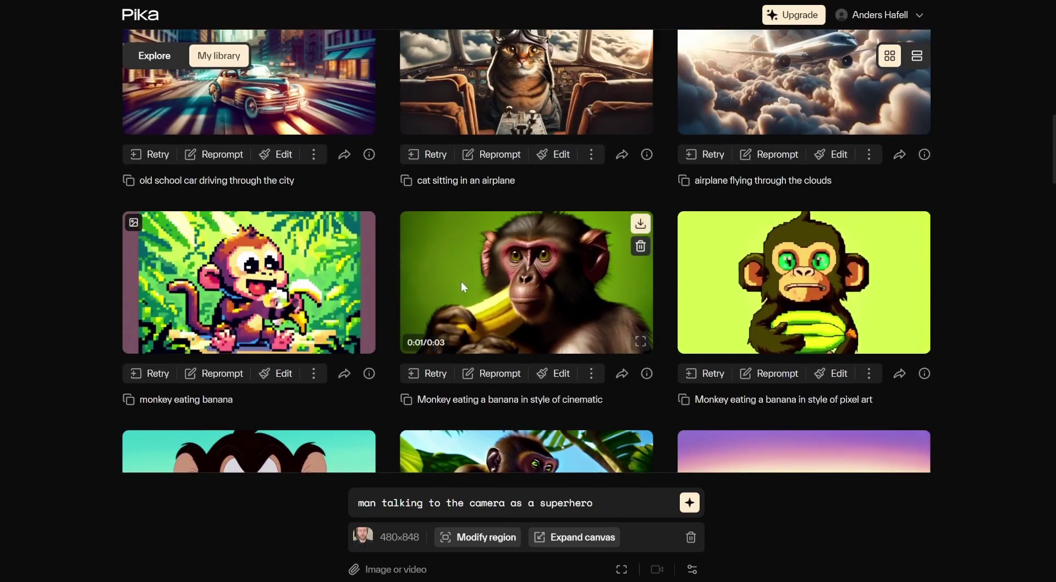
pyautogui.scroll(8, 545, 302)
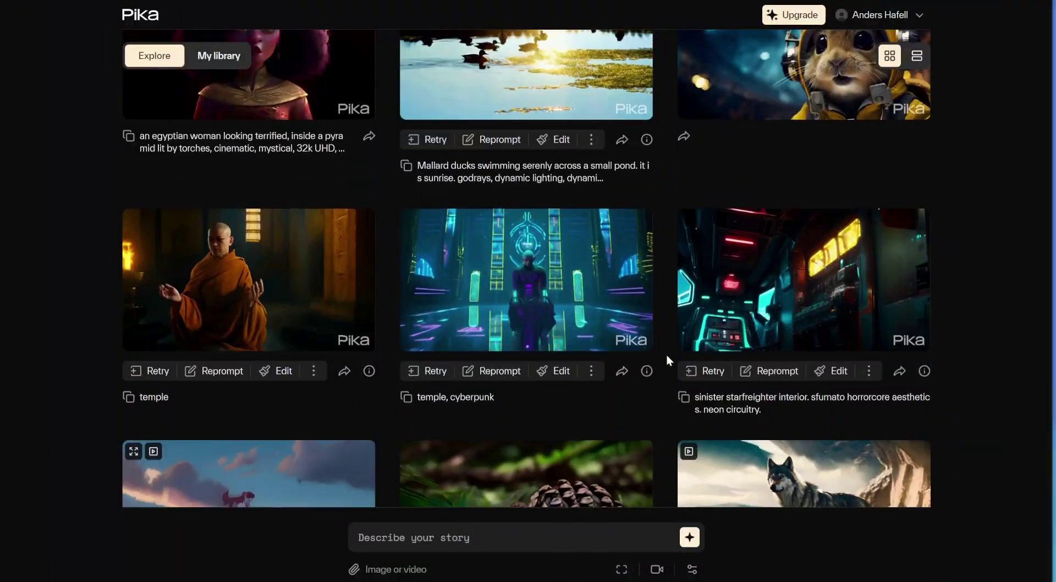
# - Open the "tiny photographic windsurfer" clip from the Explore gallery and set it up for a 4-second extension
pyautogui.scroll(-7, 667, 358)
pyautogui.scroll(-5, 667, 357)
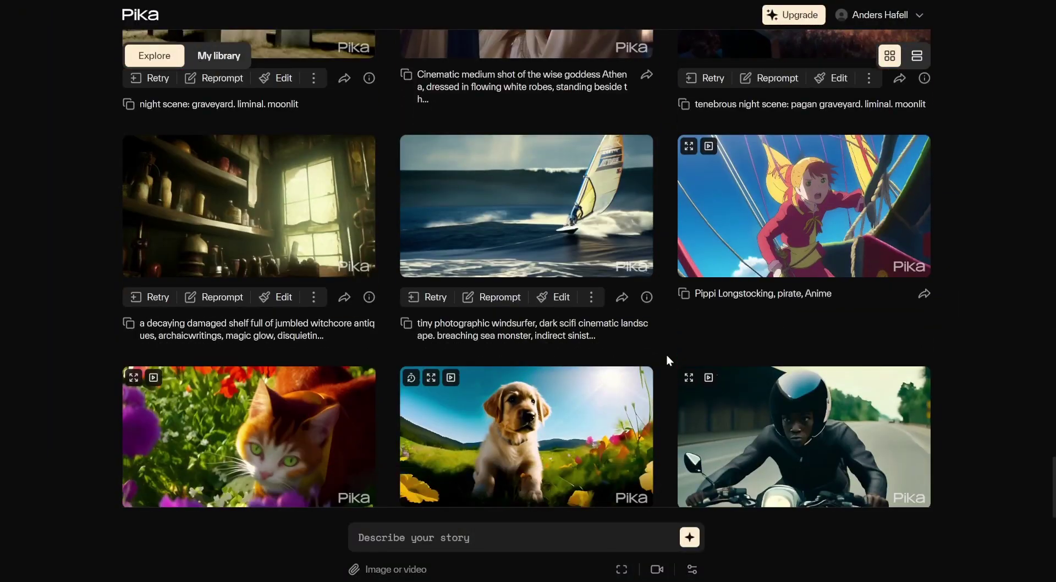
pyautogui.click(639, 268)
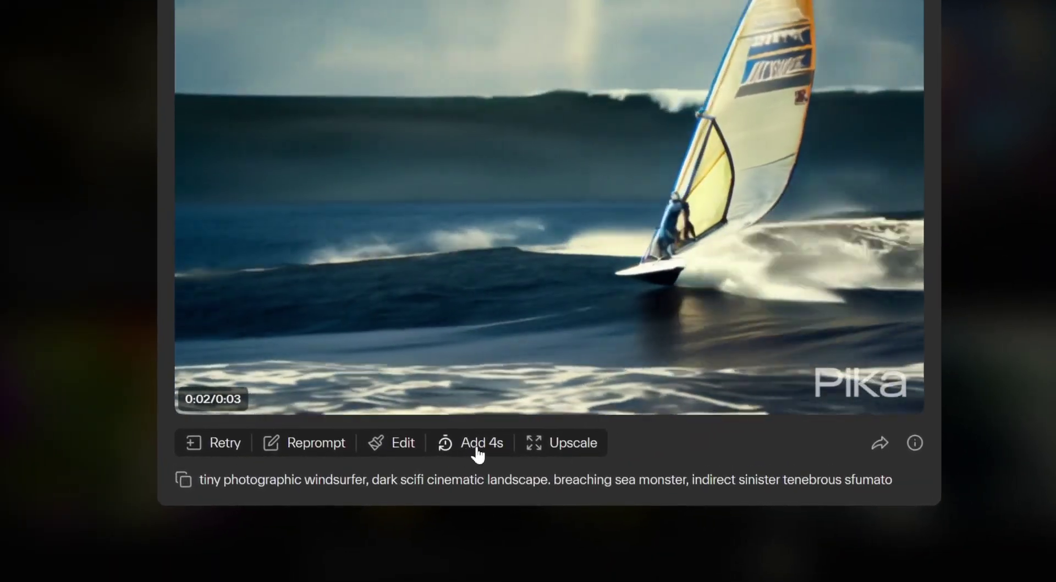
pyautogui.click(473, 455)
pyautogui.click(485, 490)
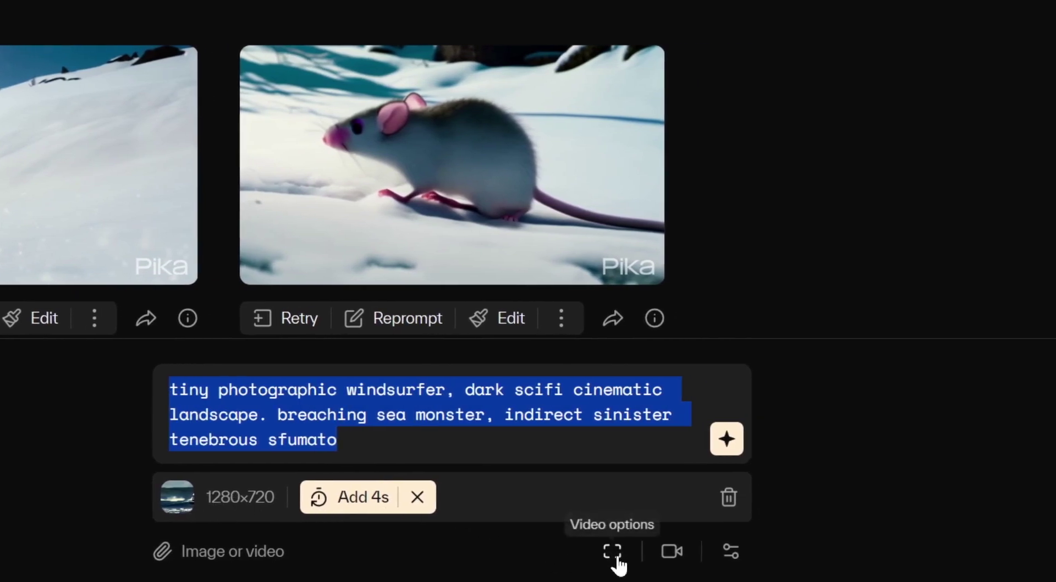
# - Set the windsurfer clip's 4-second extension to pan right with a strength of motion of 4
pyautogui.click(612, 552)
pyautogui.click(673, 565)
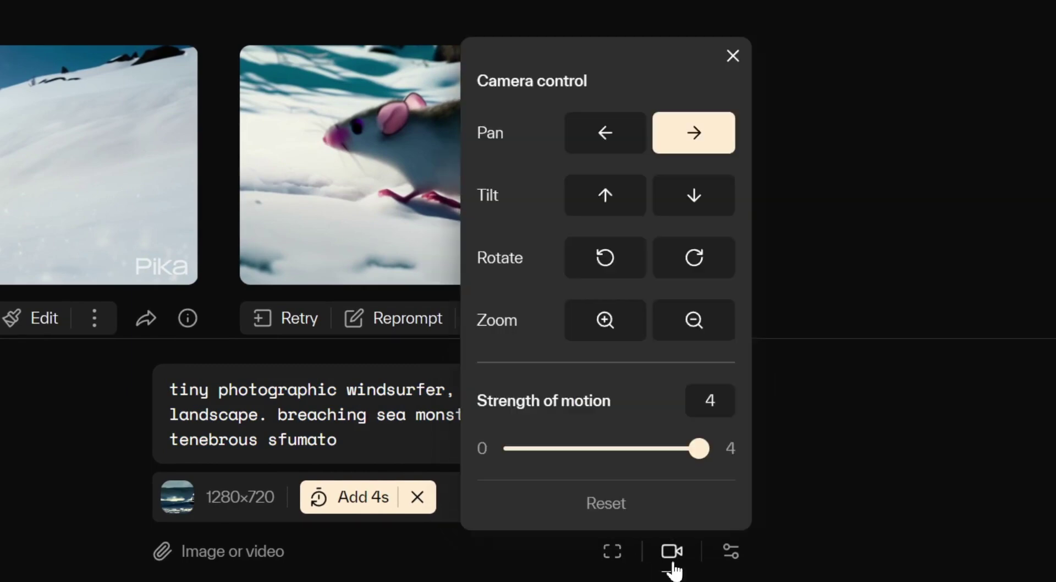
pyautogui.click(726, 563)
pyautogui.click(733, 565)
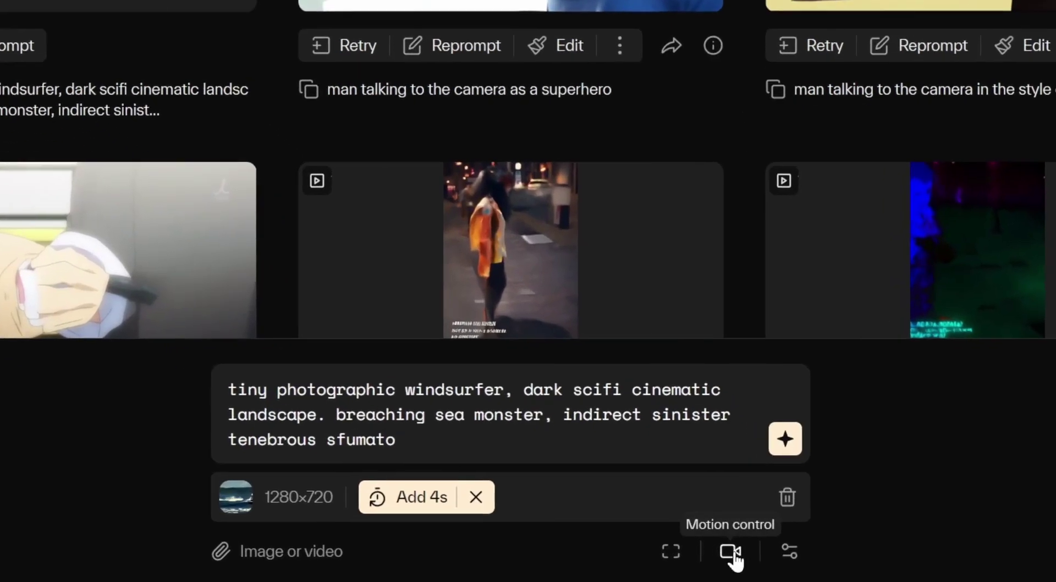
# - Change the extension's camera control to tilt up and rotate clockwise, with a strength of motion of 4
pyautogui.click(673, 551)
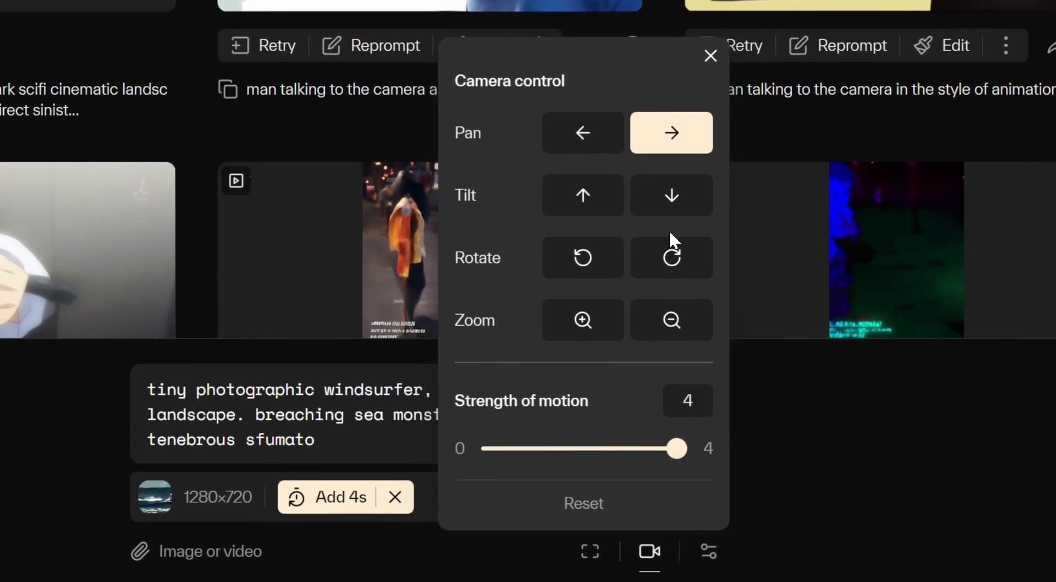
pyautogui.click(583, 195)
pyautogui.click(490, 554)
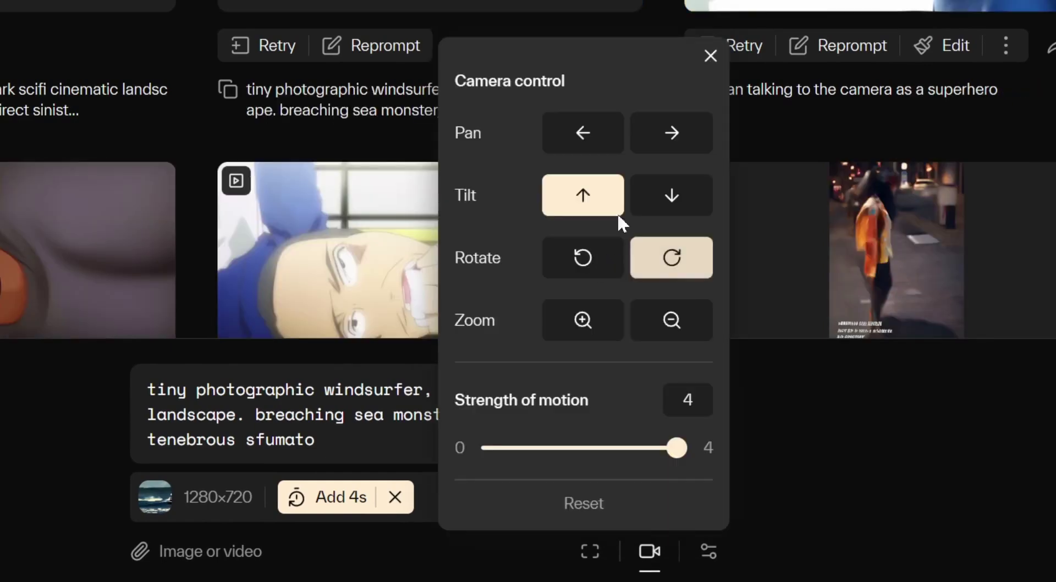
pyautogui.click(649, 552)
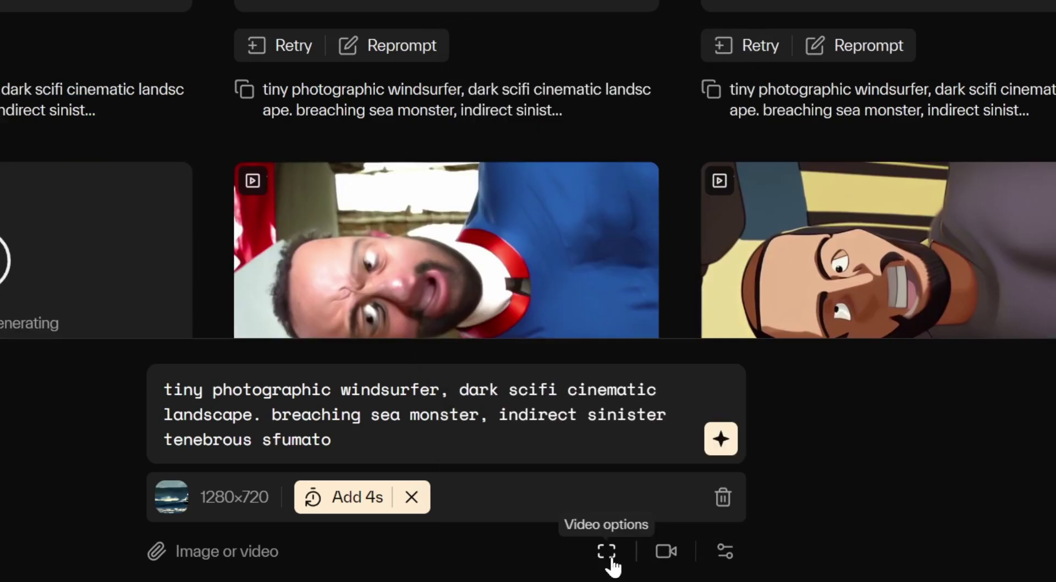
# - Use 24 frames per second and a consistency with the text of 8 for the windsurfer extension, and generate it
pyautogui.click(607, 551)
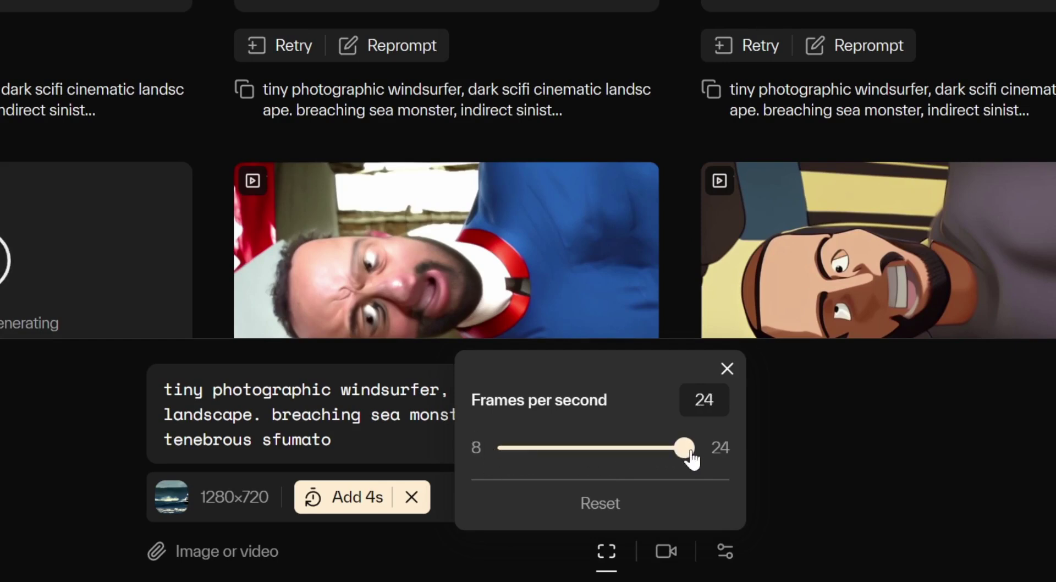
pyautogui.click(725, 551)
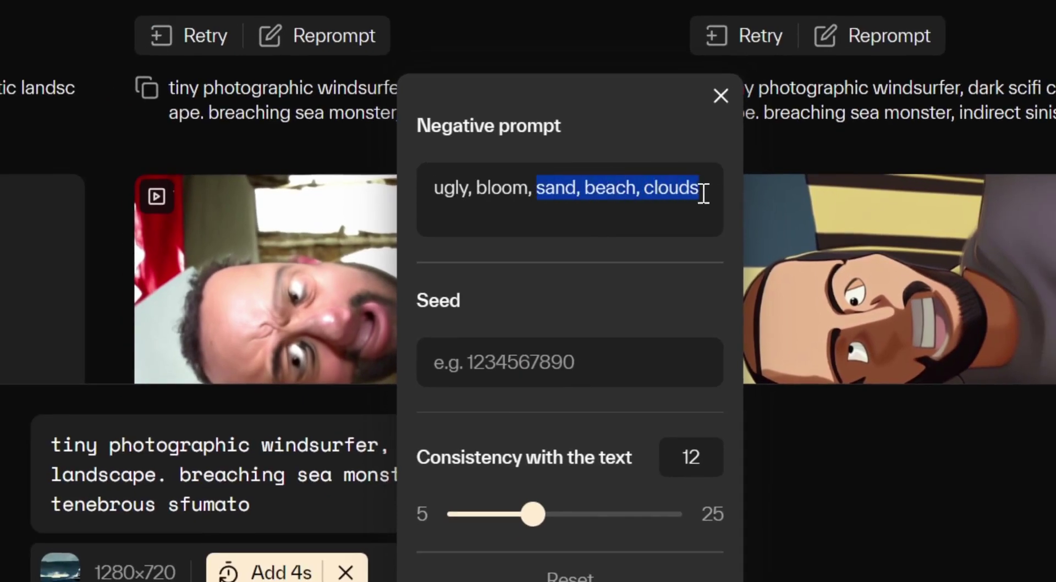
pyautogui.click(672, 307)
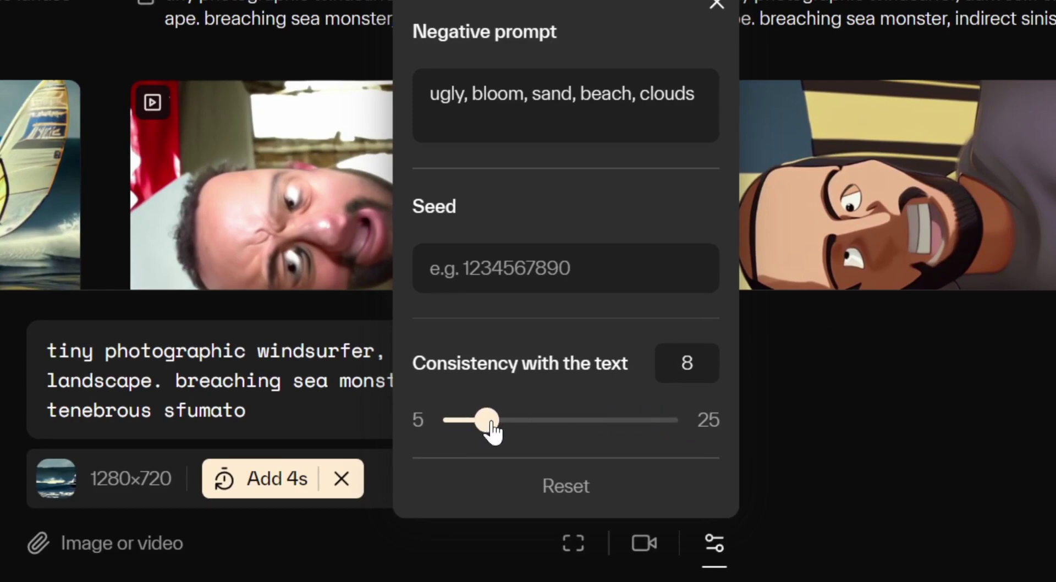
pyautogui.click(471, 553)
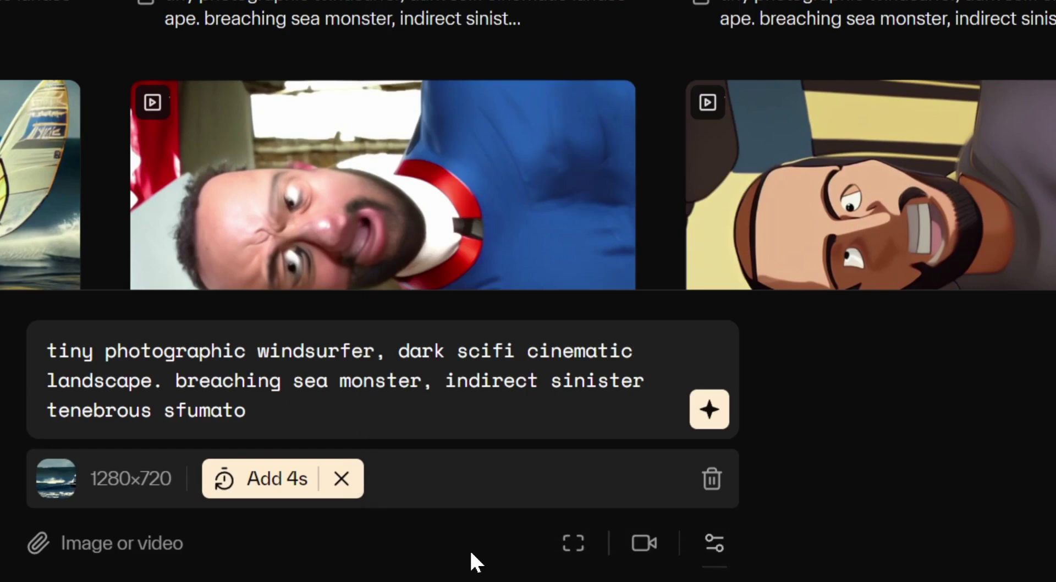
pyautogui.click(698, 425)
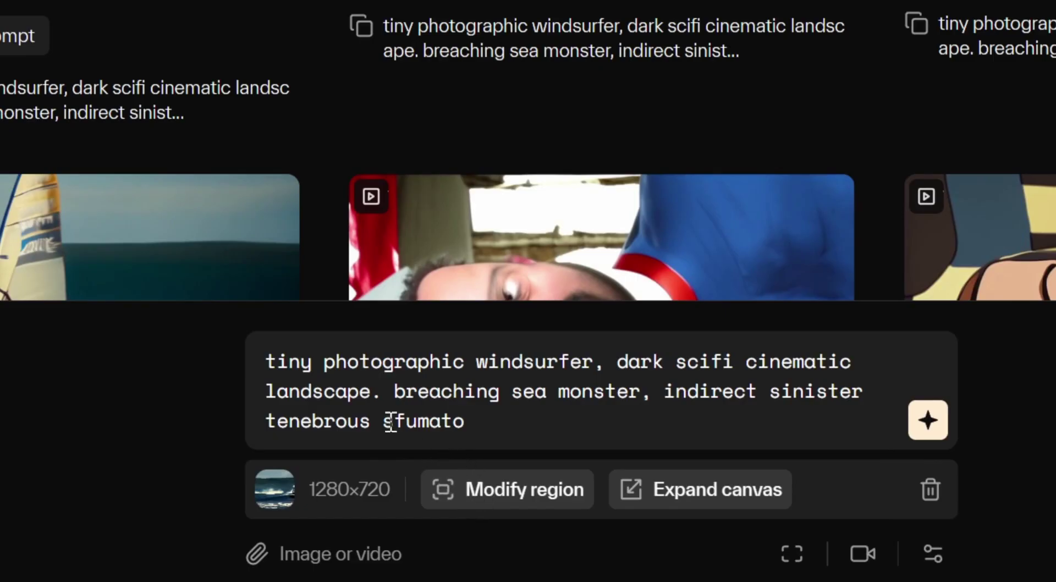
# - Modify the region around the sail in the windsurfer clip and replace "windsurfer" with "boat" in the prompt
pyautogui.click(502, 507)
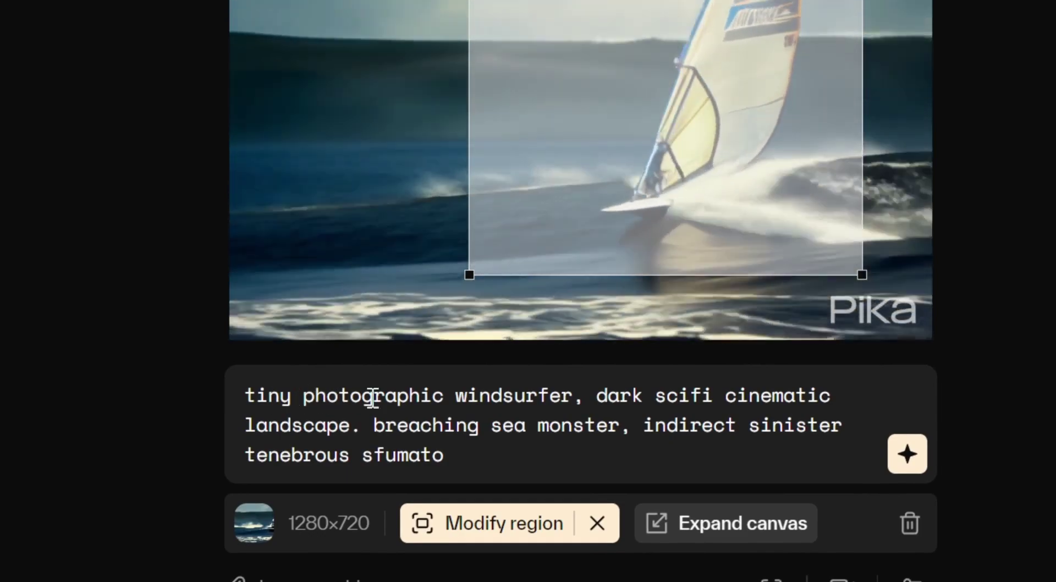
pyautogui.moveTo(475, 398); pyautogui.dragTo(564, 399)
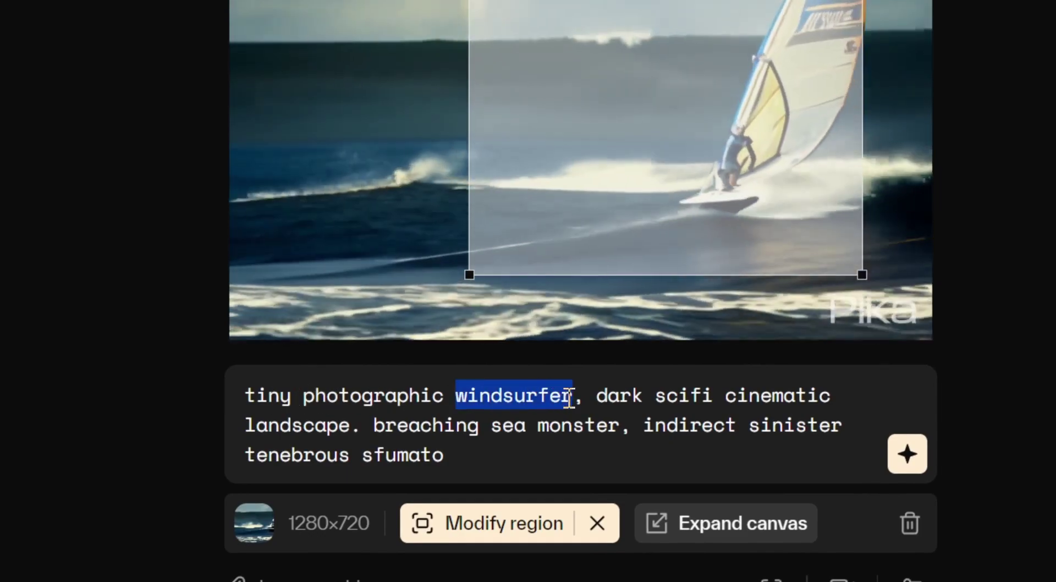
pyautogui.write('boat')
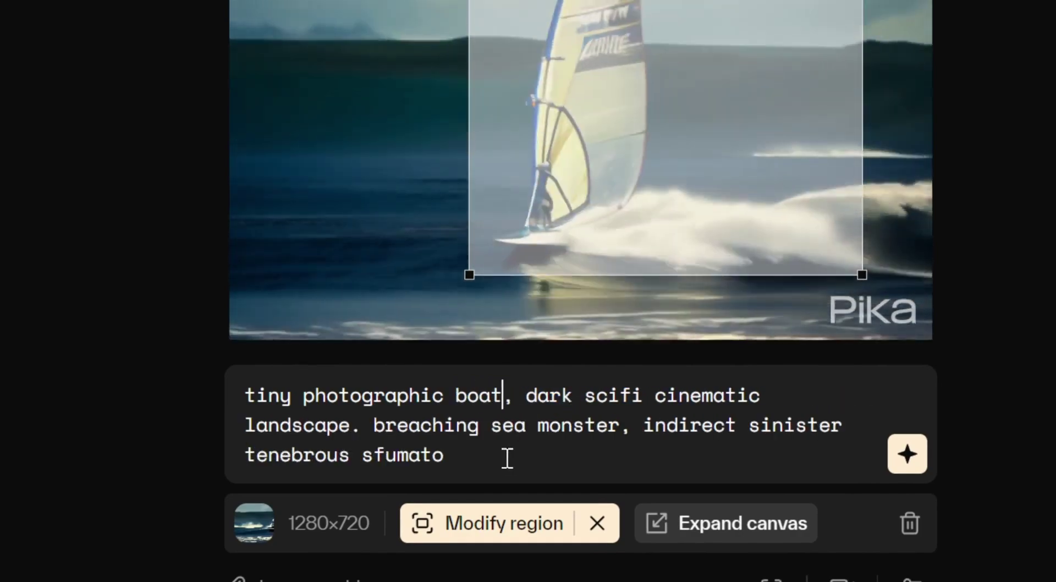
pyautogui.click(505, 459)
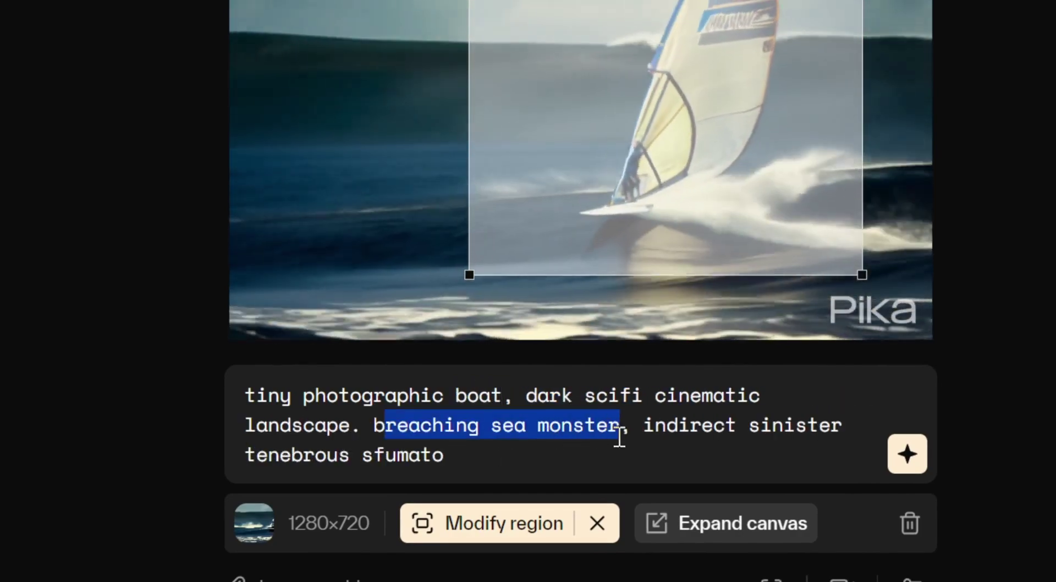
pyautogui.click(583, 459)
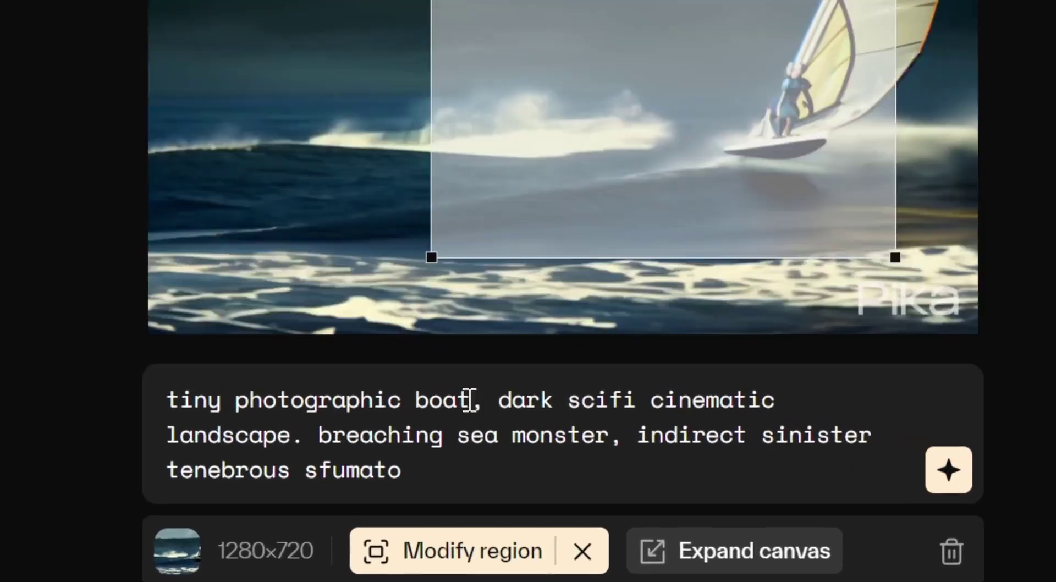
# - Replace "boat" in the region prompt with "yacht", and for another variation with "jetski"
pyautogui.write('yacht')
pyautogui.press('BackSpace')
pyautogui.press('BackSpace')
pyautogui.press('BackSpace')
pyautogui.press('BackSpace')
pyautogui.press('BackSpace')
pyautogui.write('jetski')
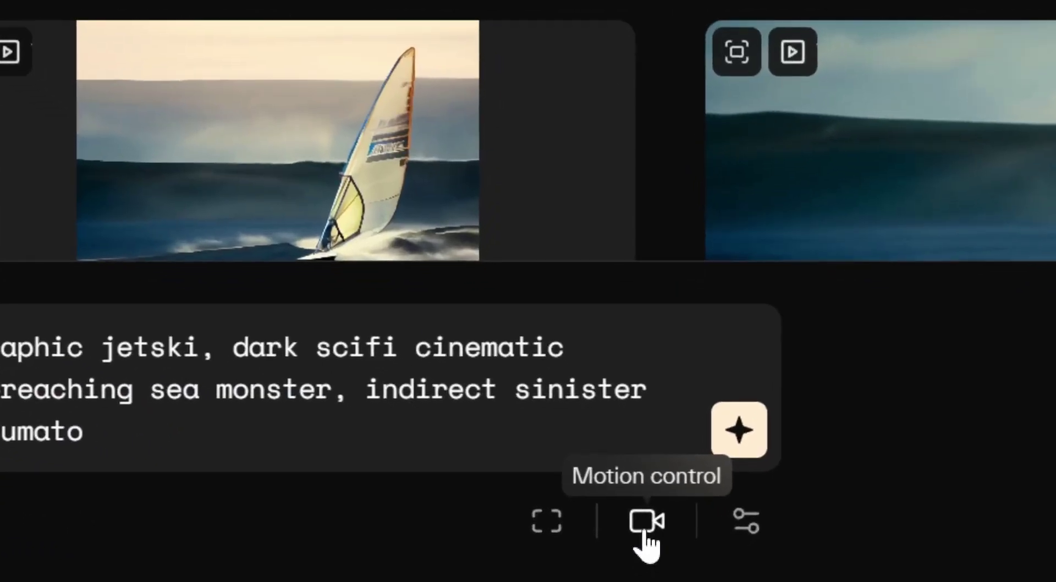
# - Retry the campfire clip made with the prompt "man camping making food on a fire infront of a beautiful lake in the day time"
pyautogui.click(646, 522)
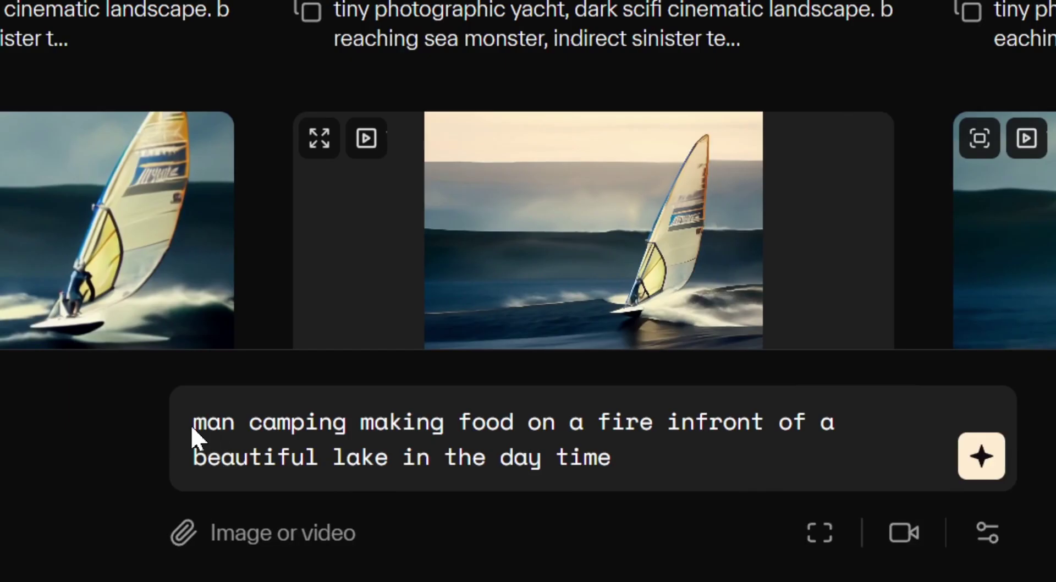
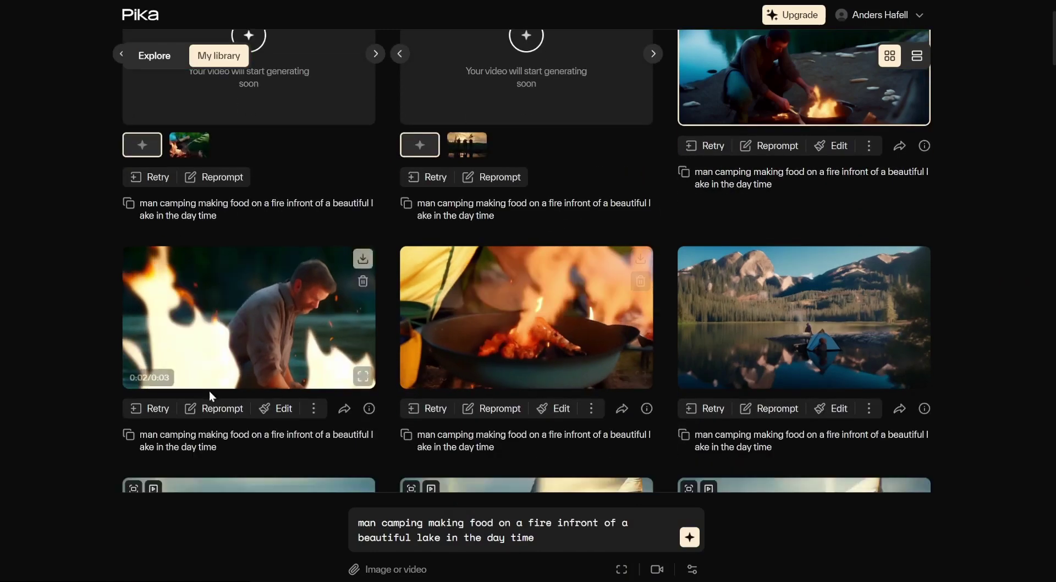
pyautogui.click(155, 409)
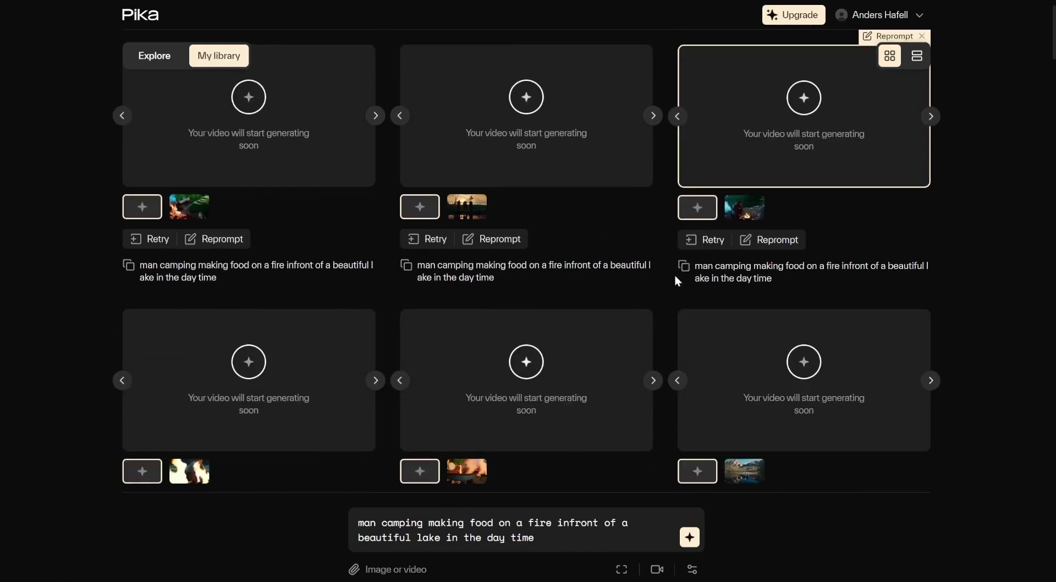
# - Look through the library's earlier videos, from the windsurfer variations to the monkey and raccoon clips
pyautogui.scroll(-1, 674, 275)
pyautogui.scroll(-10, 675, 277)
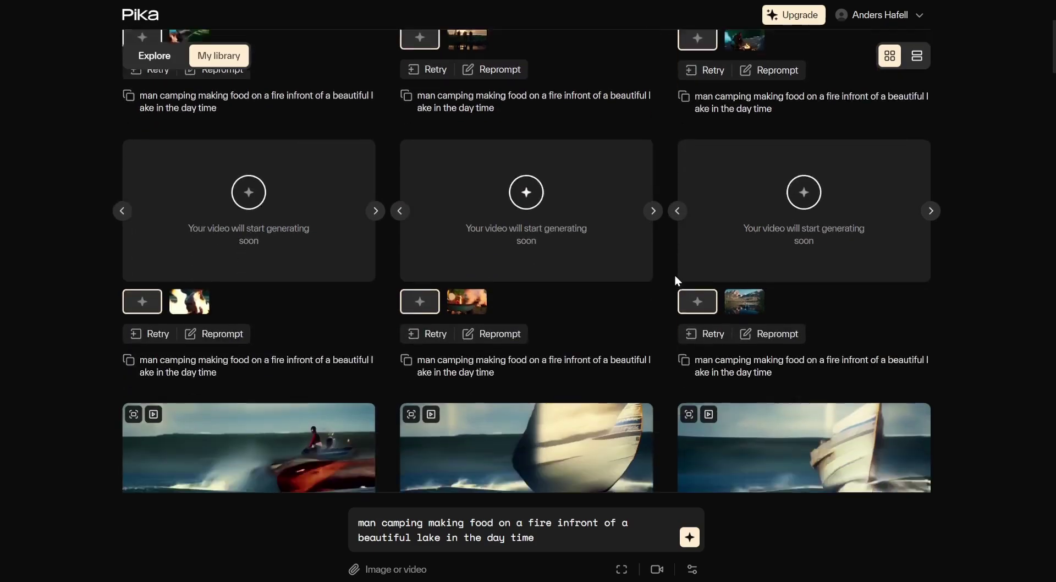
pyautogui.scroll(-12, 675, 275)
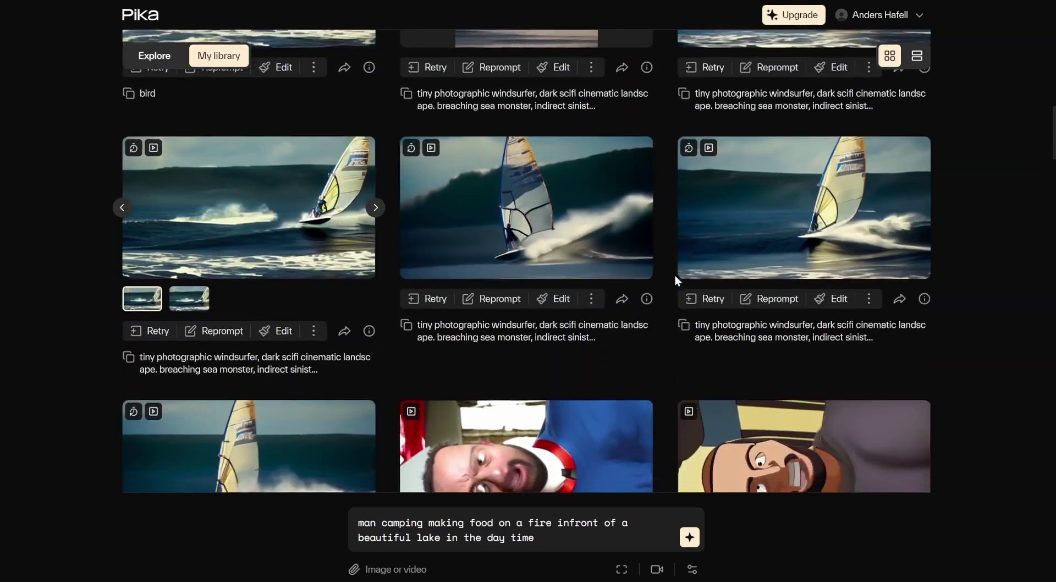
pyautogui.scroll(-5, 675, 278)
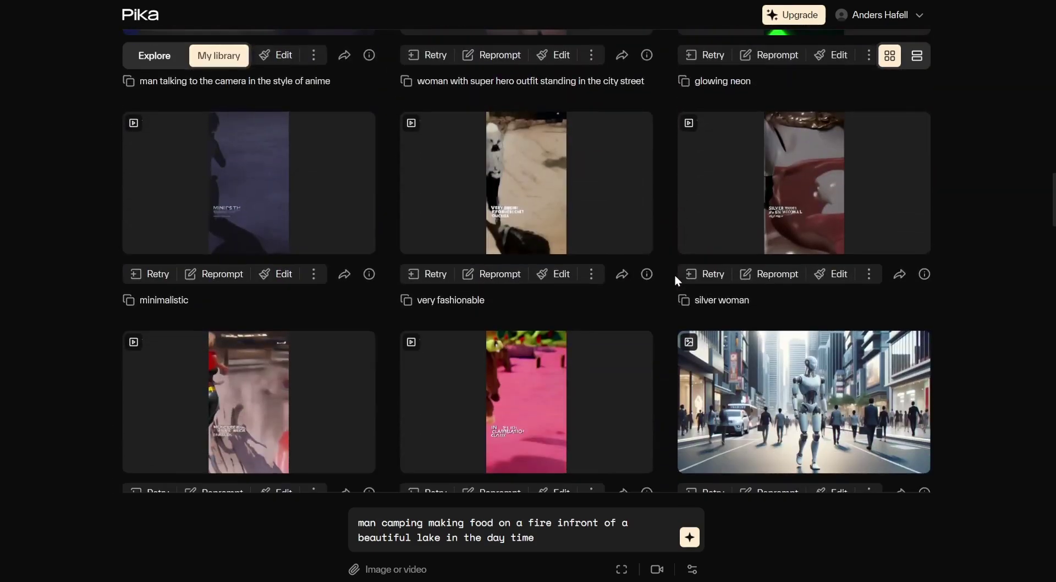
pyautogui.scroll(-9, 675, 281)
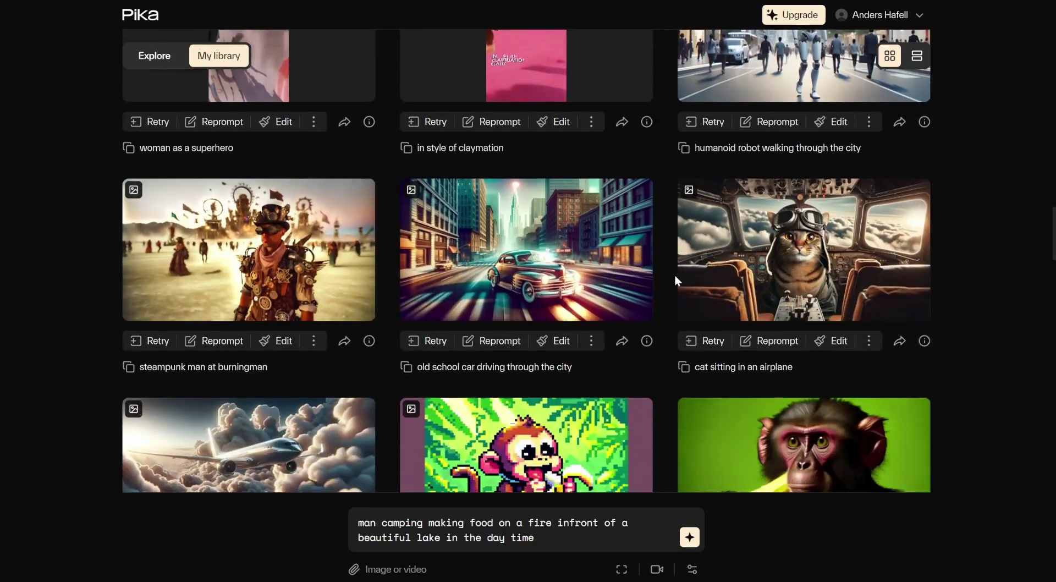
pyautogui.scroll(-5, 675, 280)
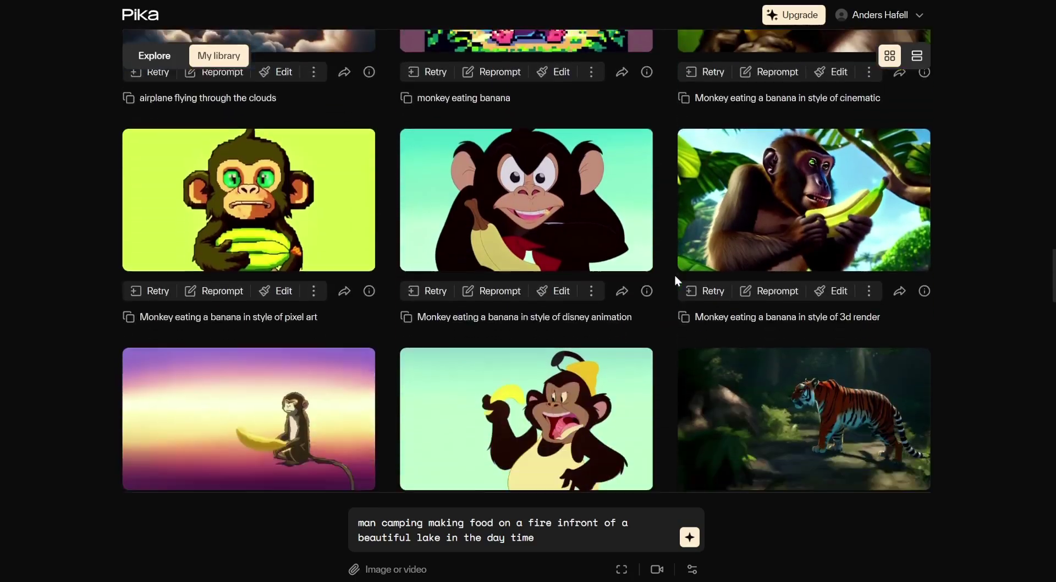
pyautogui.scroll(-10, 673, 276)
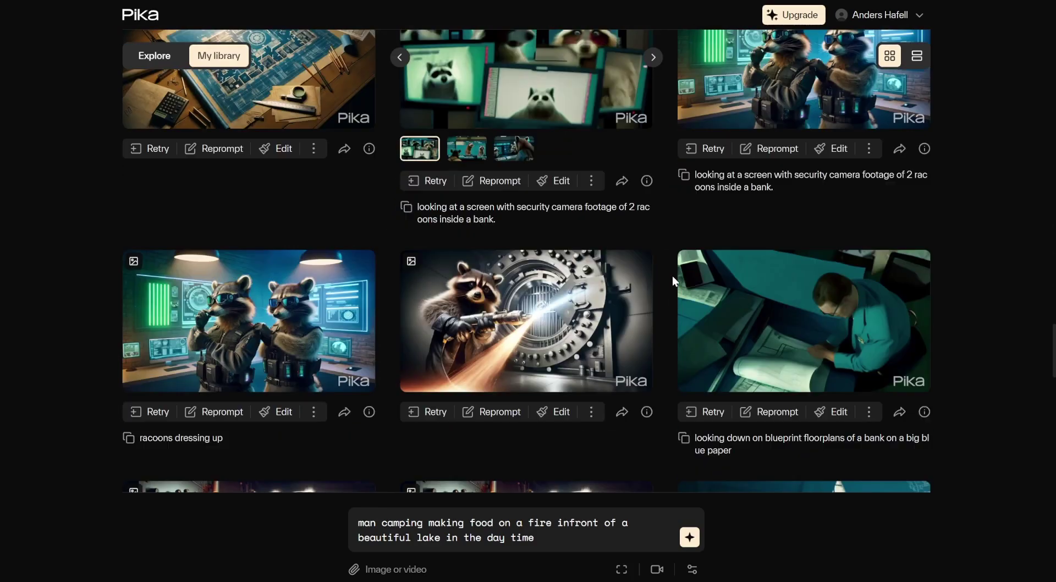
pyautogui.scroll(-5, 673, 276)
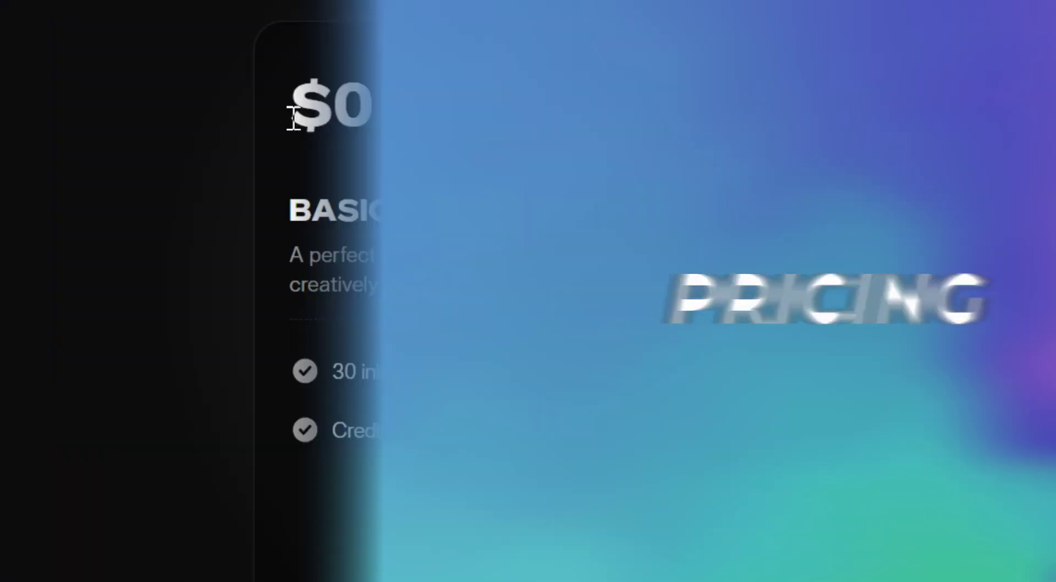
# - Examine the free Basic plan's description and credit allowance on the pricing page
pyautogui.moveTo(292, 111); pyautogui.dragTo(552, 279)
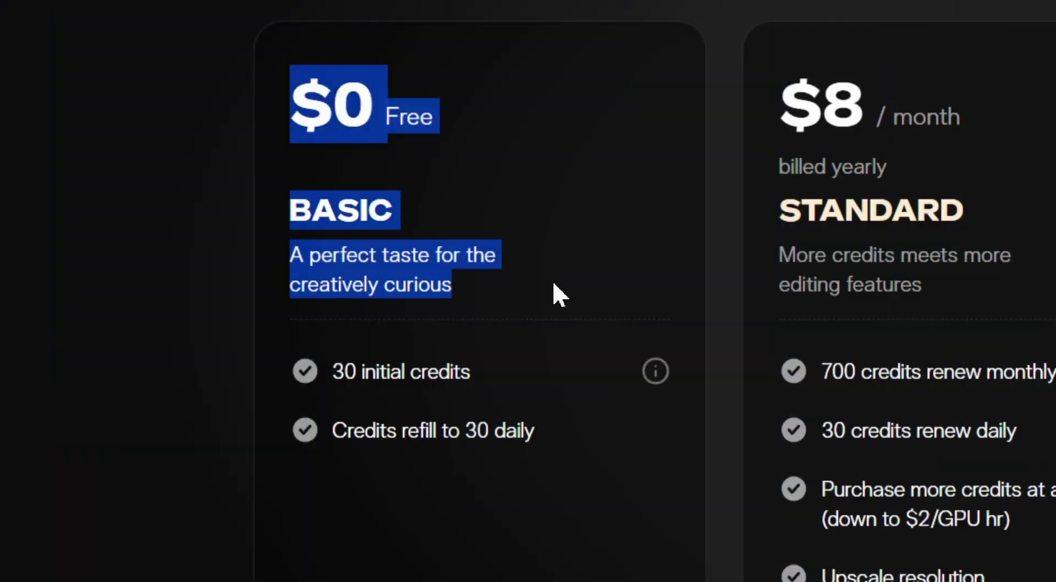
pyautogui.click(577, 296)
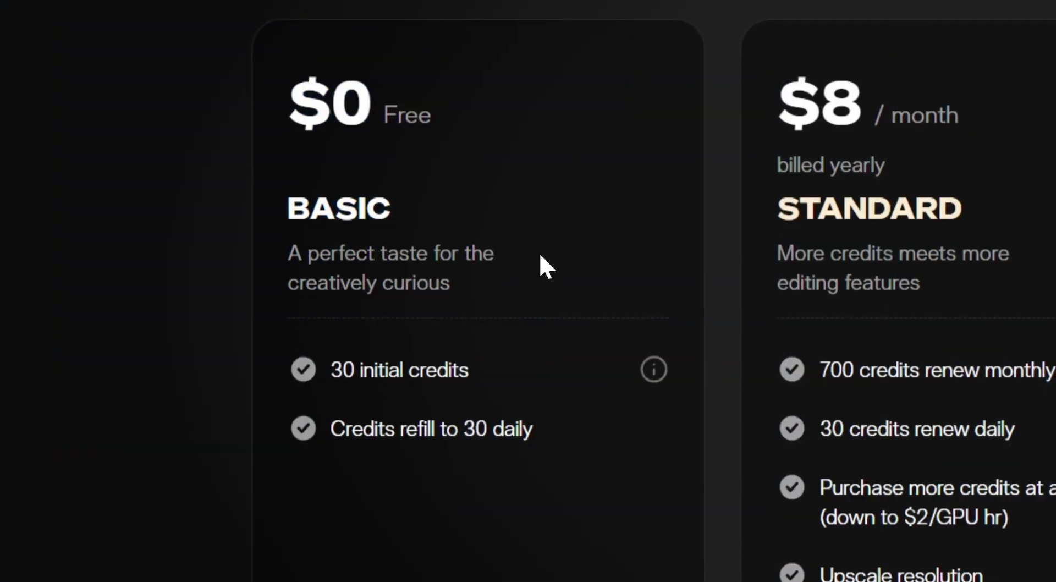
pyautogui.moveTo(331, 383); pyautogui.dragTo(589, 384)
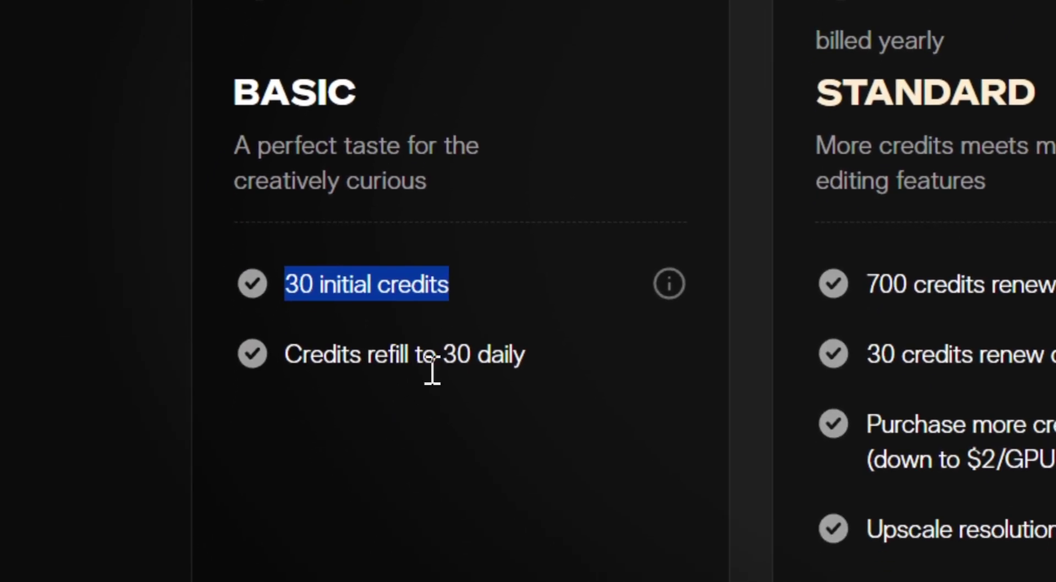
pyautogui.click(177, 369)
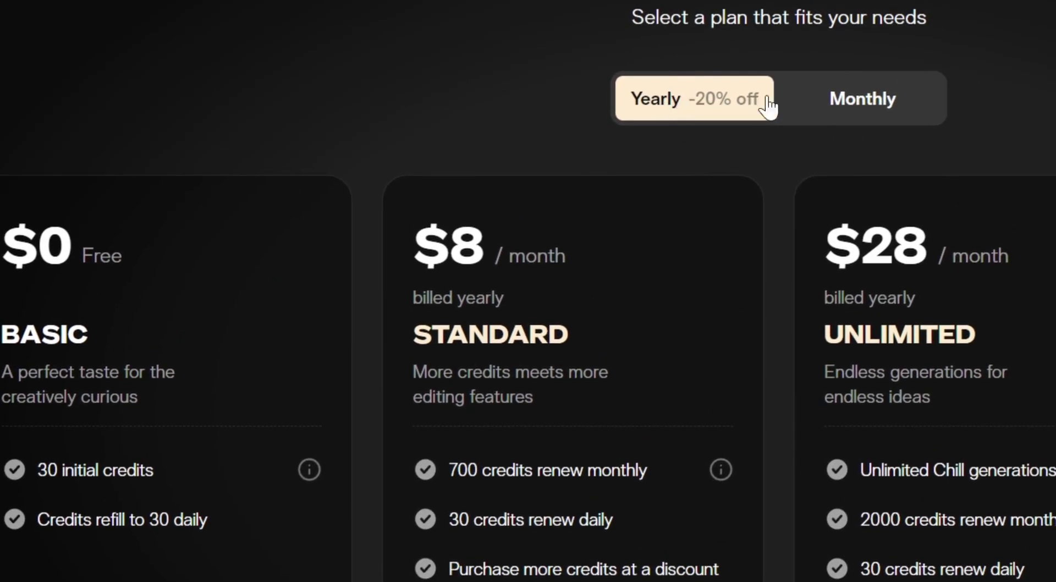
# - Show monthly prices and examine the Standard plan's extra credits, upscaling, watermark and video length features
pyautogui.click(863, 103)
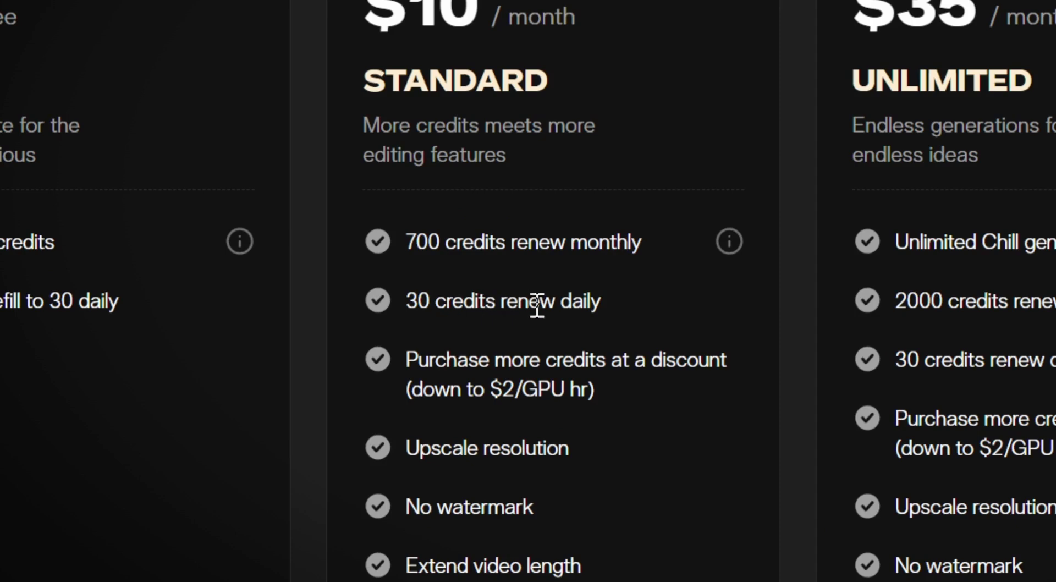
pyautogui.moveTo(476, 357); pyautogui.dragTo(623, 361)
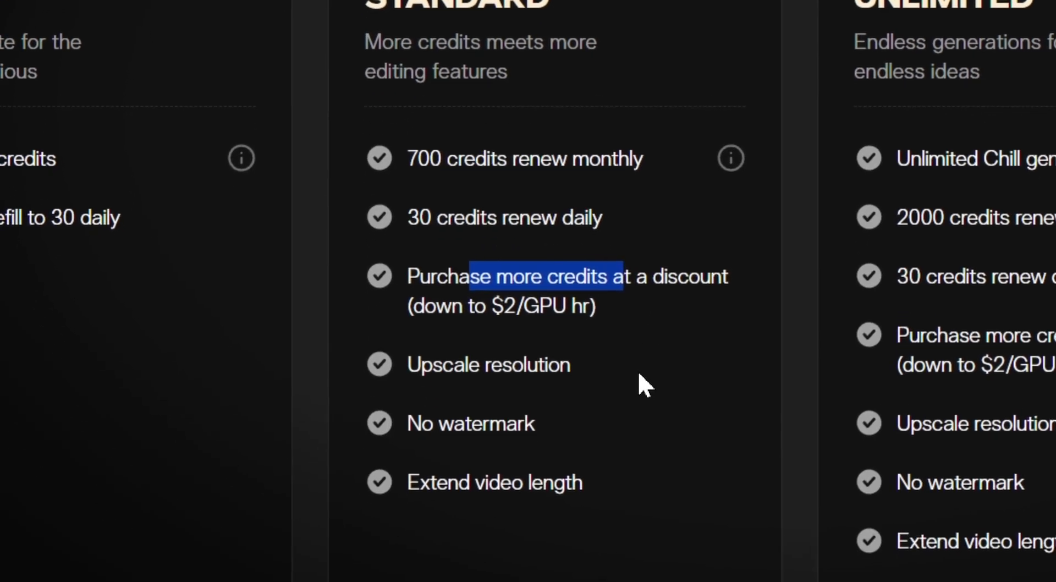
pyautogui.click(579, 375)
pyautogui.moveTo(578, 376); pyautogui.dragTo(411, 380)
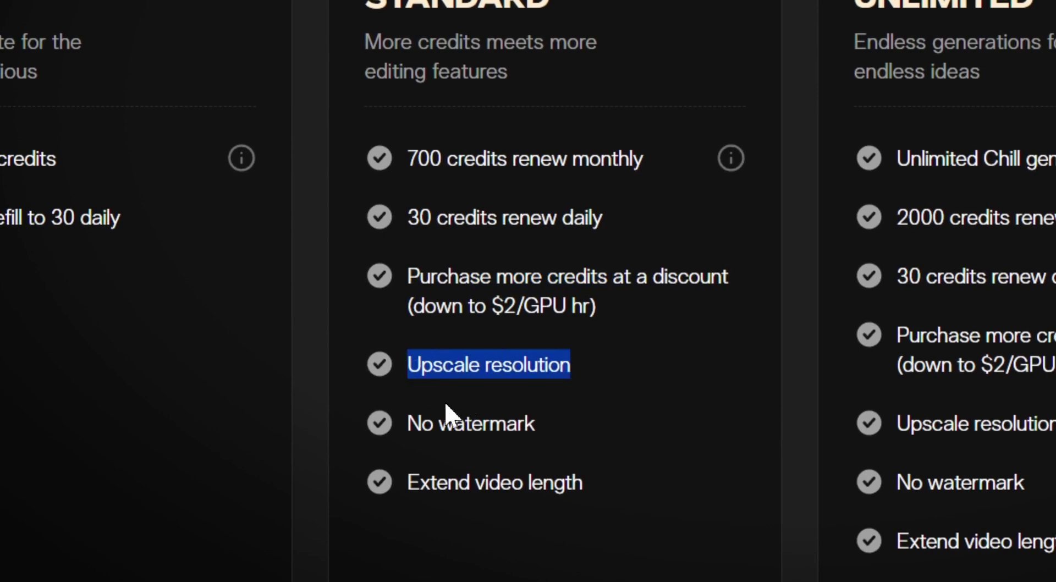
pyautogui.moveTo(422, 423); pyautogui.dragTo(547, 436)
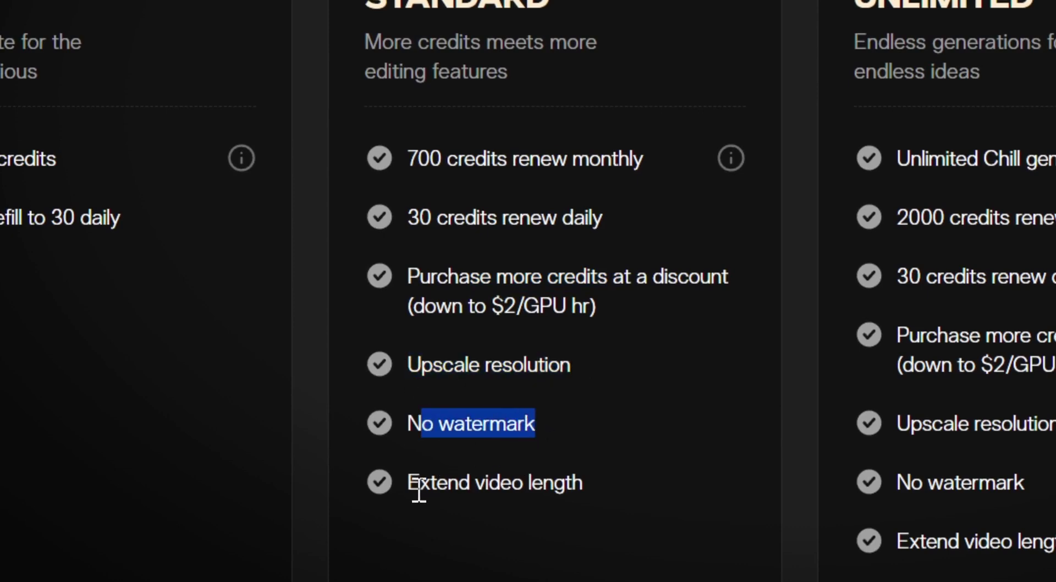
pyautogui.moveTo(420, 492); pyautogui.dragTo(559, 493)
pyautogui.click(653, 472)
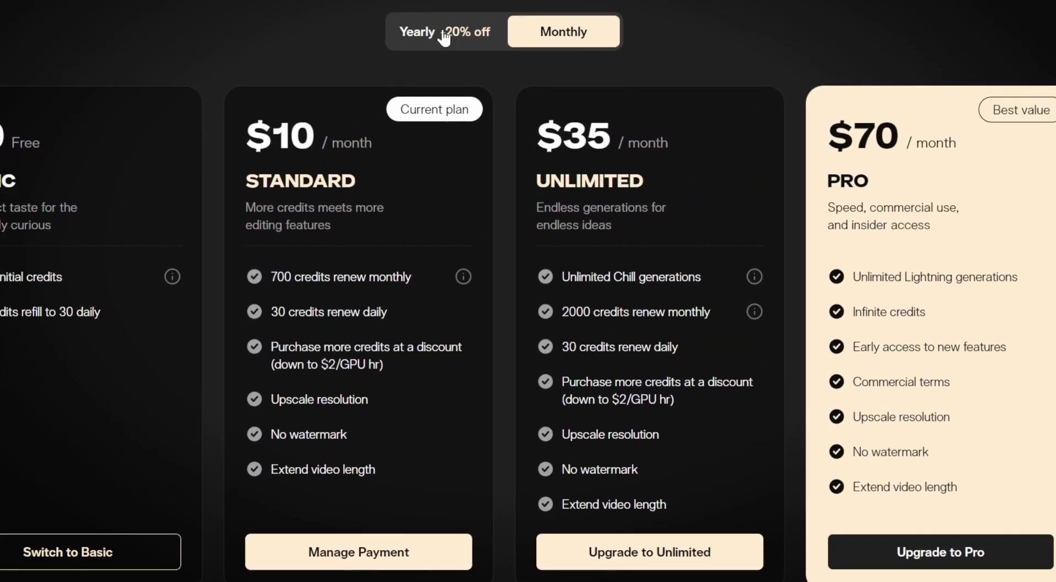
# - Compare the Pro plan's price under yearly and monthly billing, finishing with monthly prices shown
pyautogui.click(444, 34)
pyautogui.moveTo(855, 136); pyautogui.dragTo(896, 147)
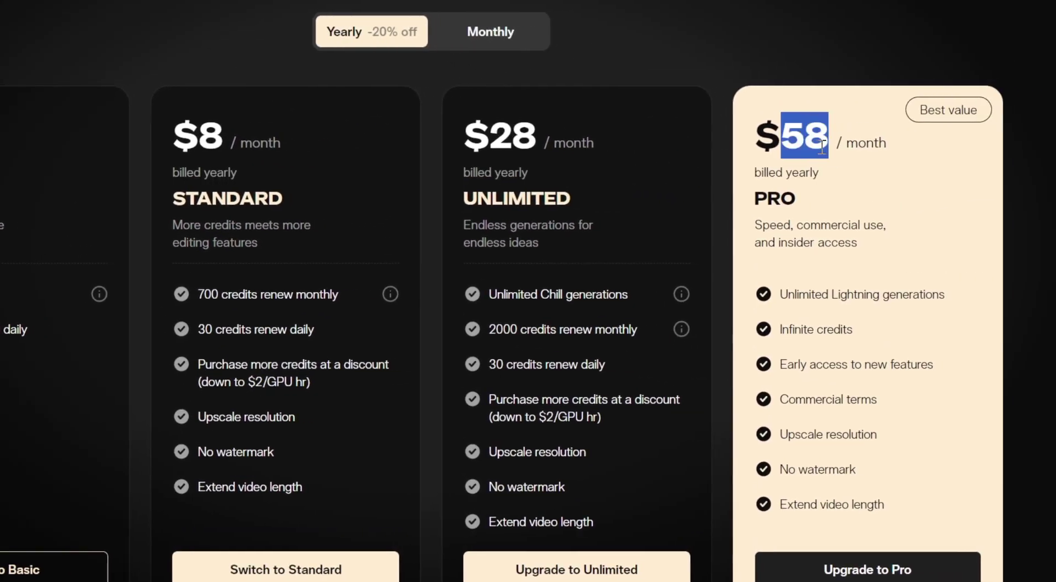
pyautogui.click(478, 34)
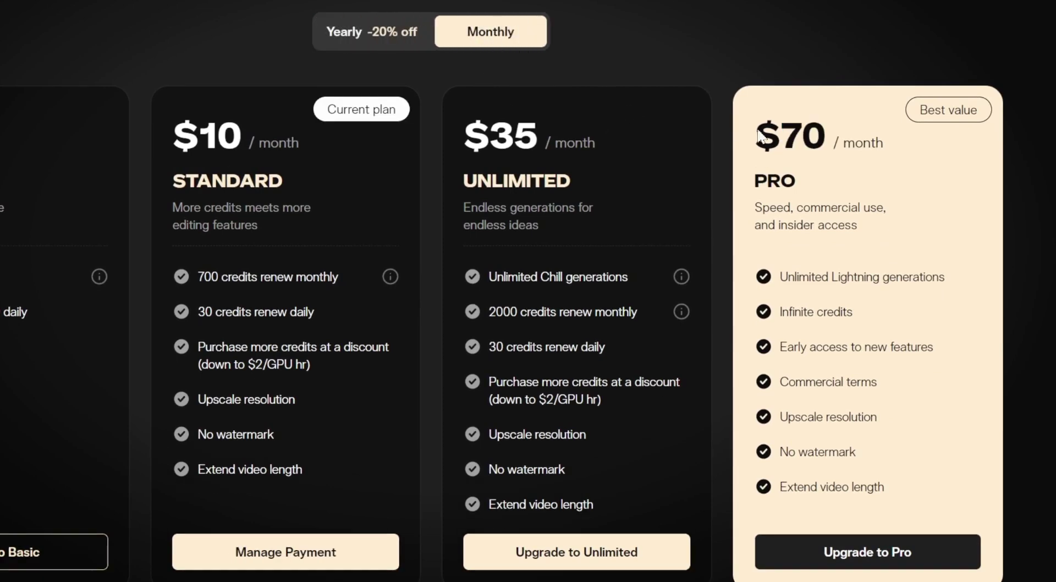
pyautogui.moveTo(781, 136); pyautogui.dragTo(810, 137)
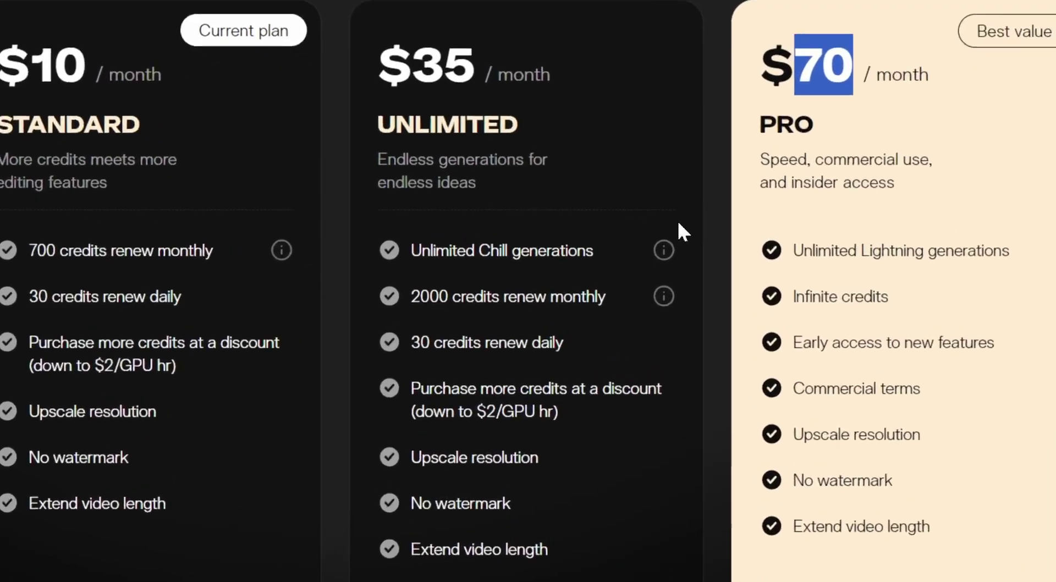
# - Compare the Unlimited plan's Chill generations with the Pro plan's Lightning generations, and switch the pricing display to yearly billing
pyautogui.moveTo(348, 243); pyautogui.dragTo(580, 243)
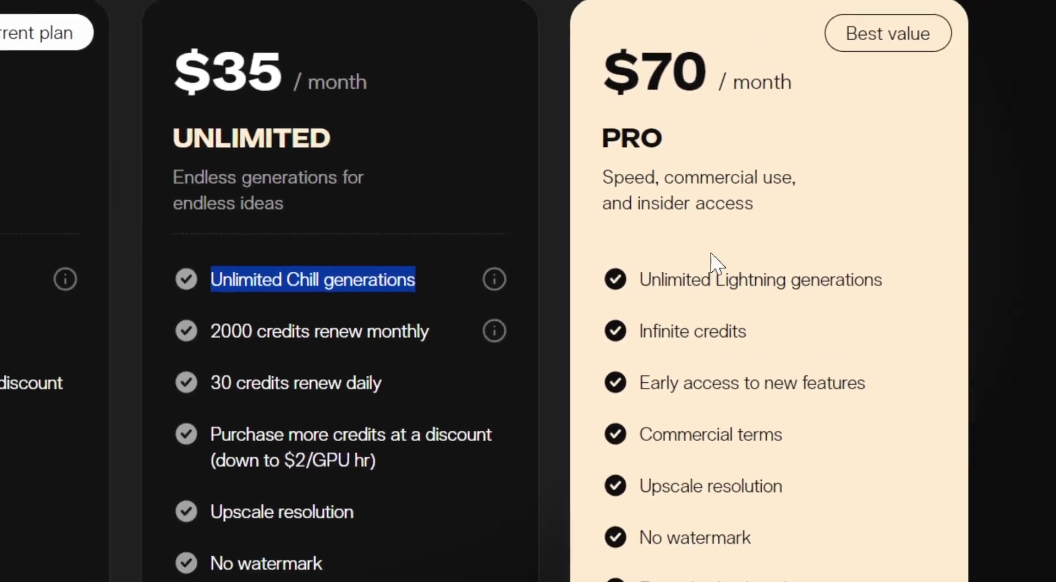
pyautogui.moveTo(651, 277); pyautogui.dragTo(872, 279)
pyautogui.click(351, 147)
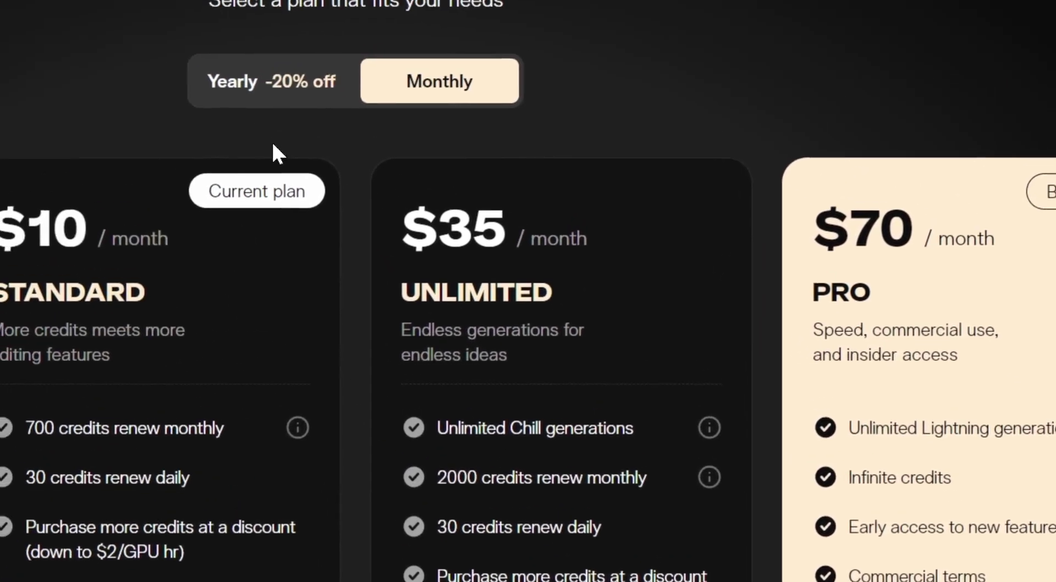
pyautogui.click(196, 12)
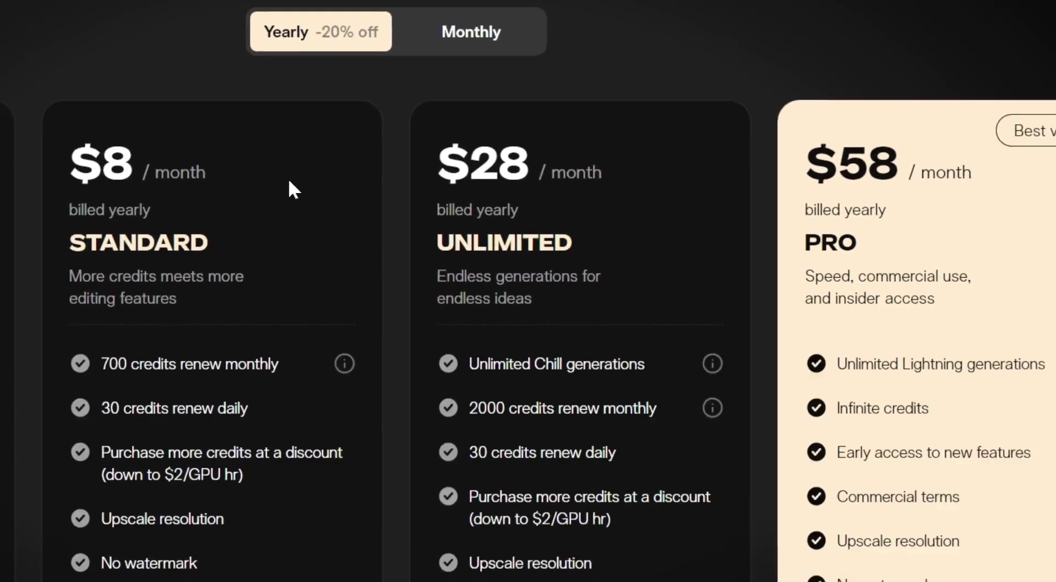